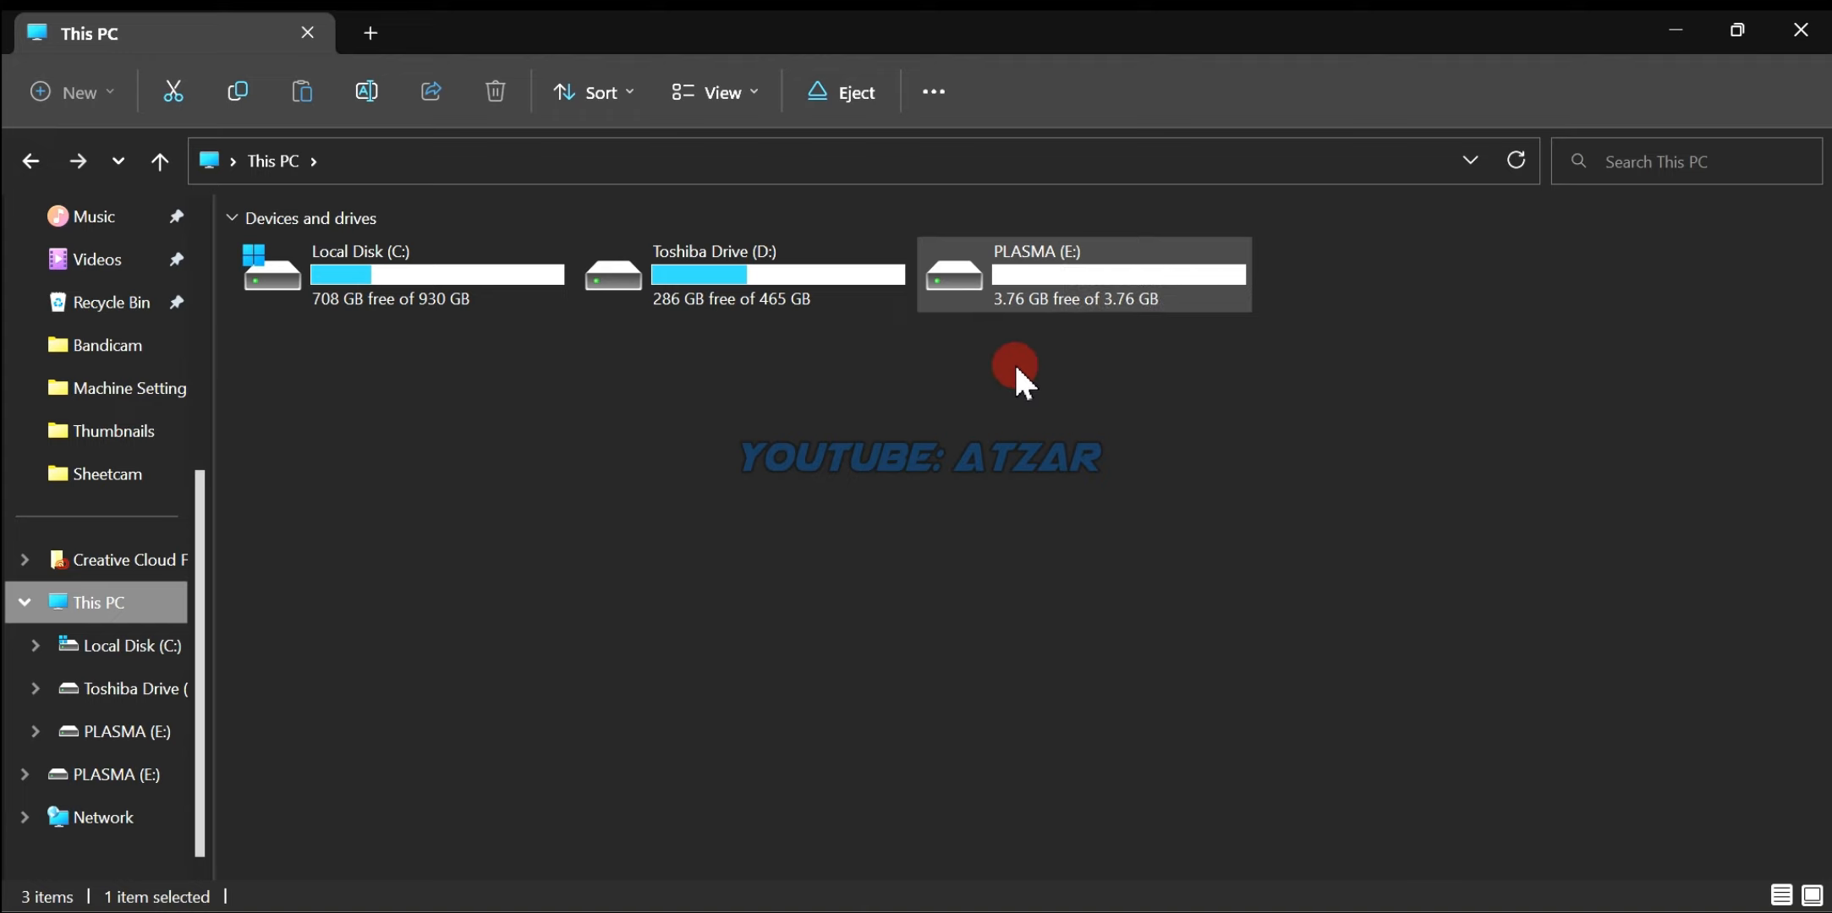
Step: Open the format settings for the PLASMA (E:) drive and choose 3.77 GB capacity, FAT32 (Default) and an allocation unit size of 4096 bytes
right_click(1085, 291)
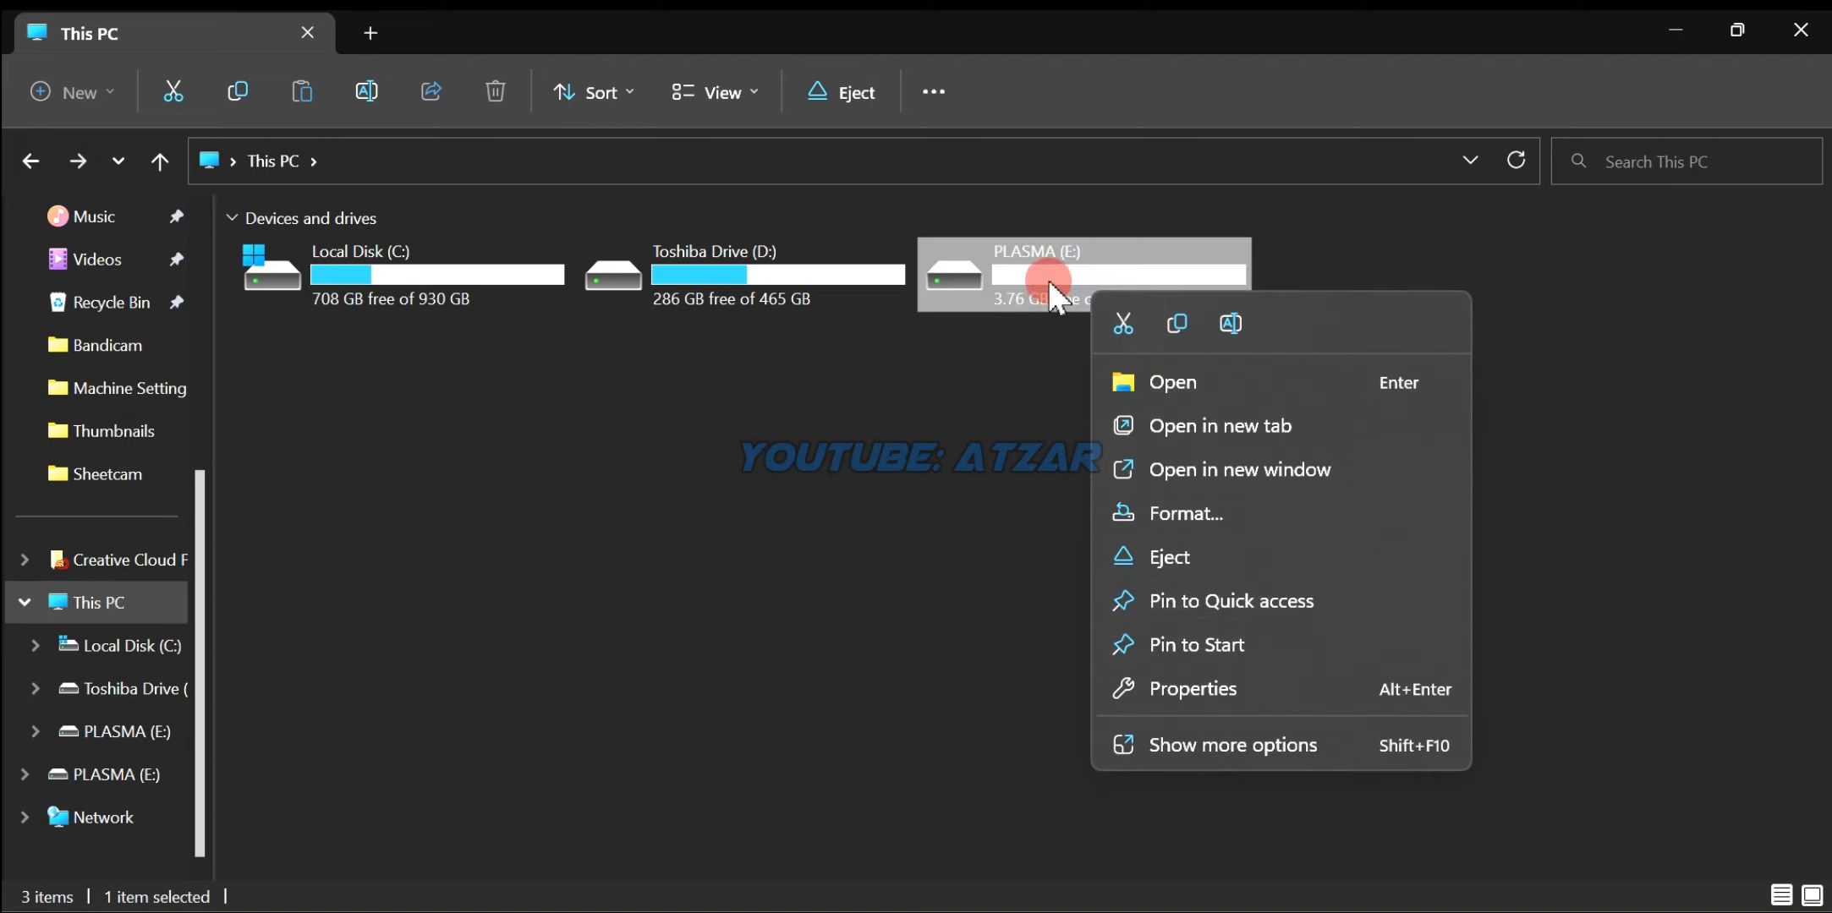
click(1186, 513)
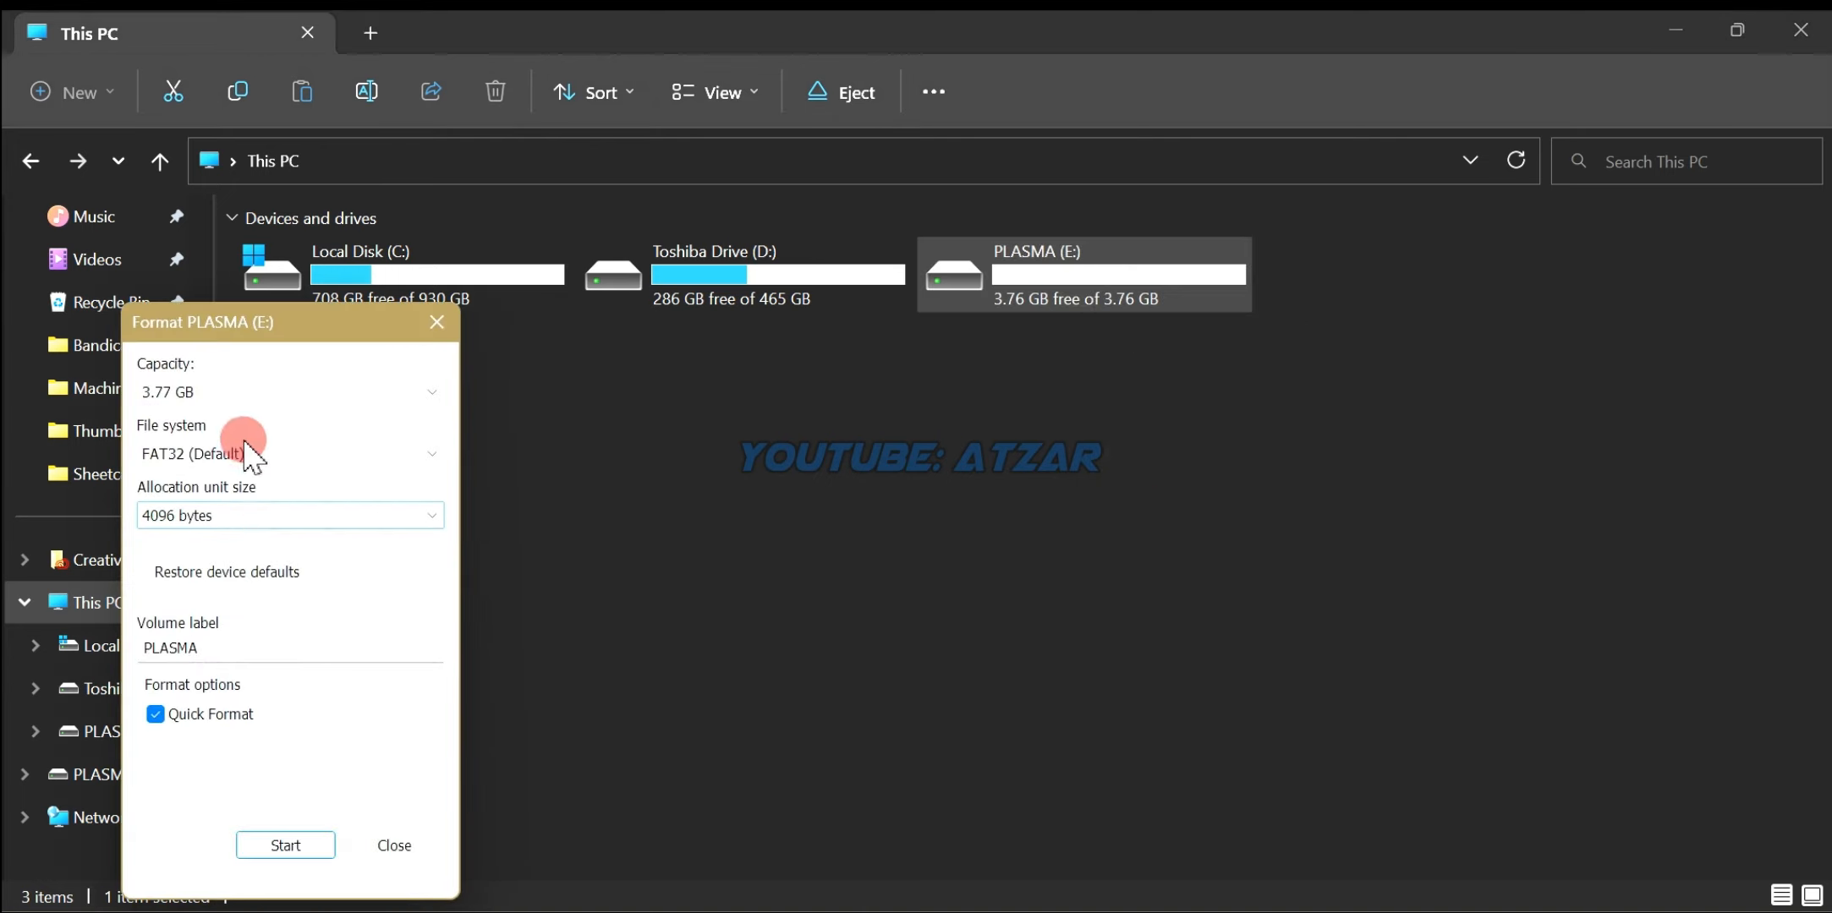
click(224, 391)
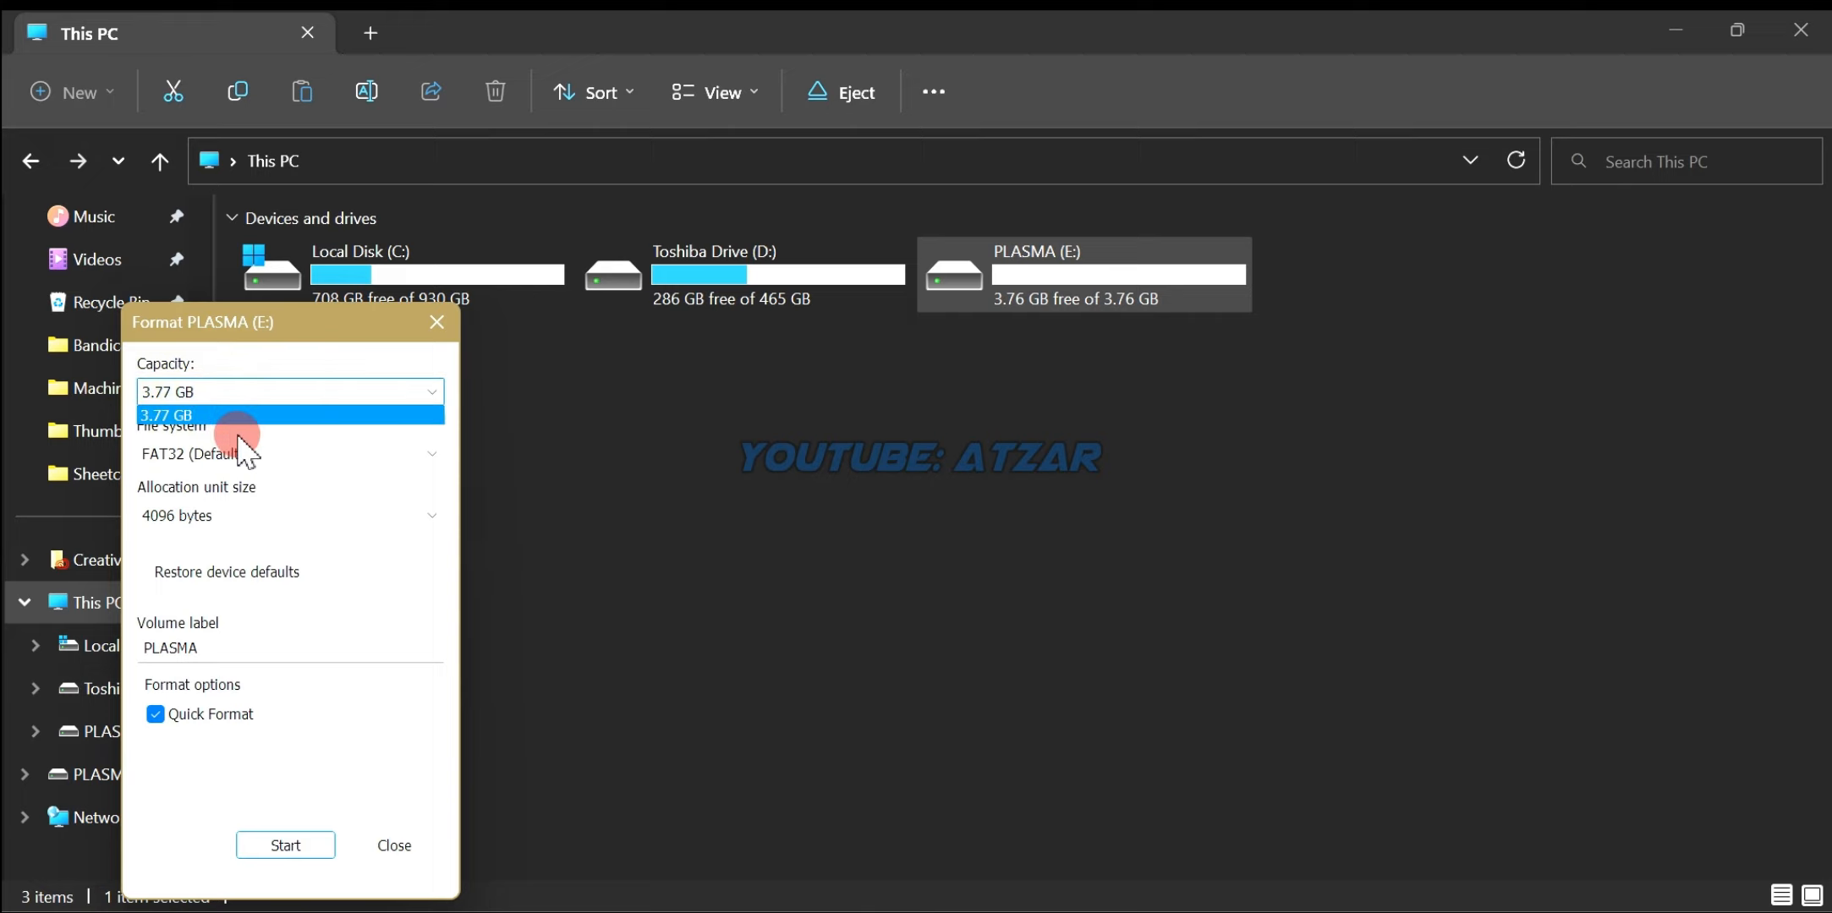
click(236, 415)
click(243, 454)
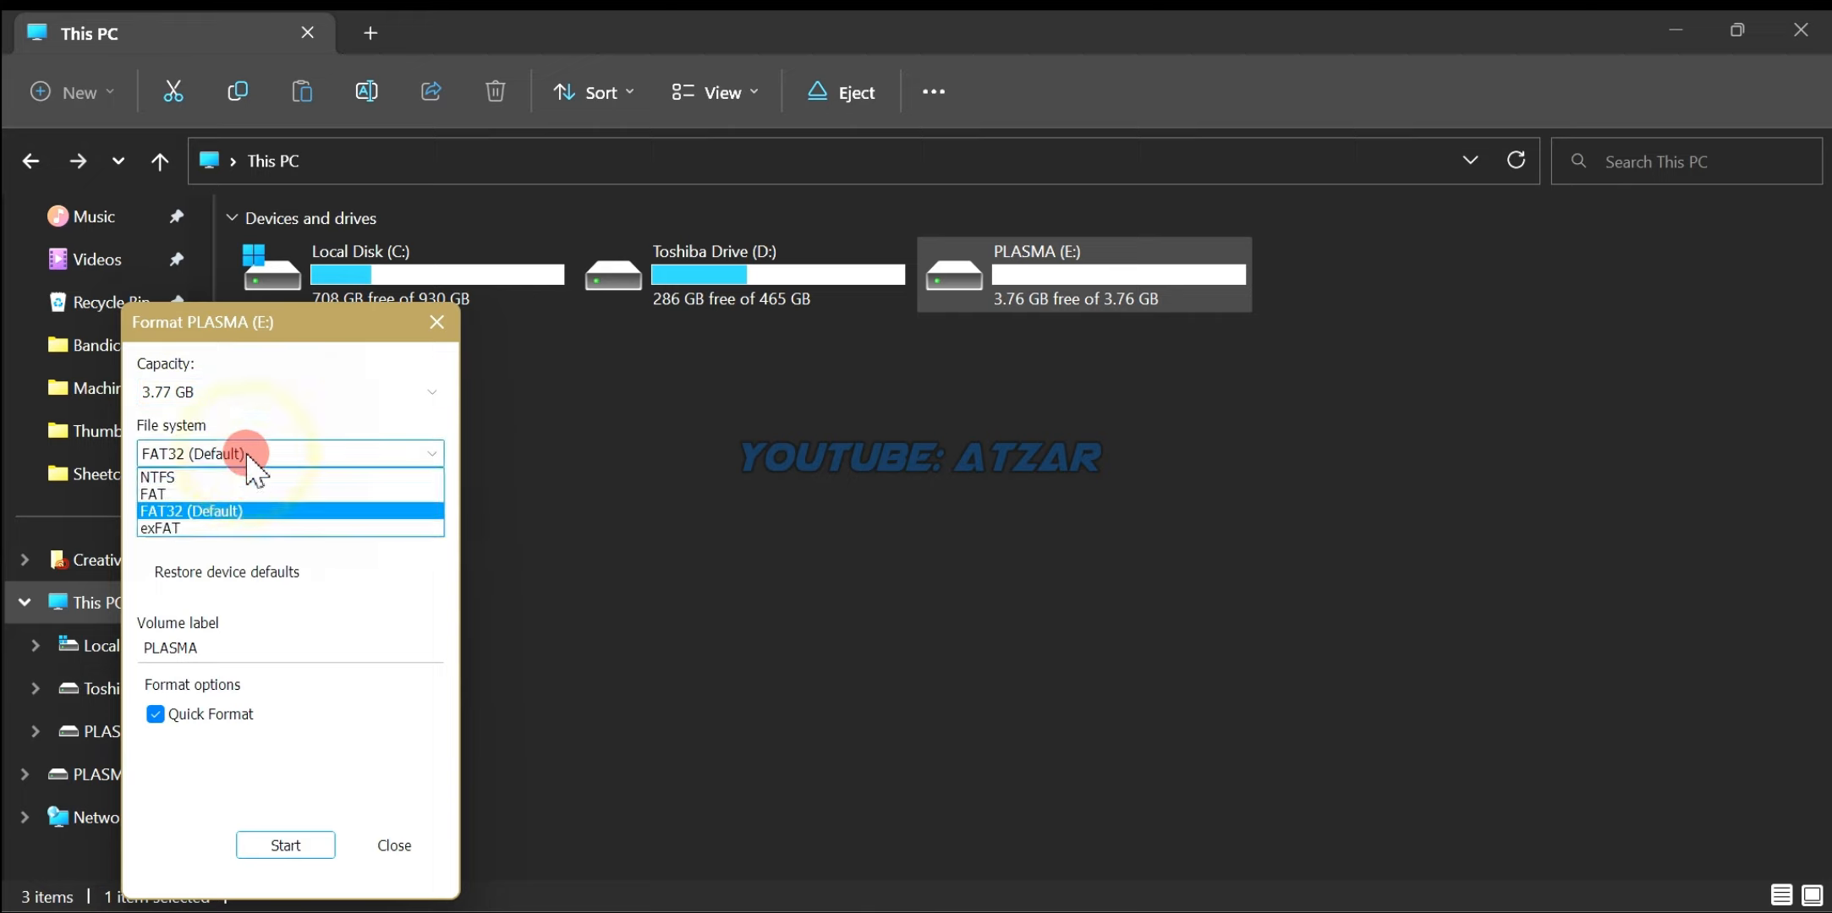
click(245, 511)
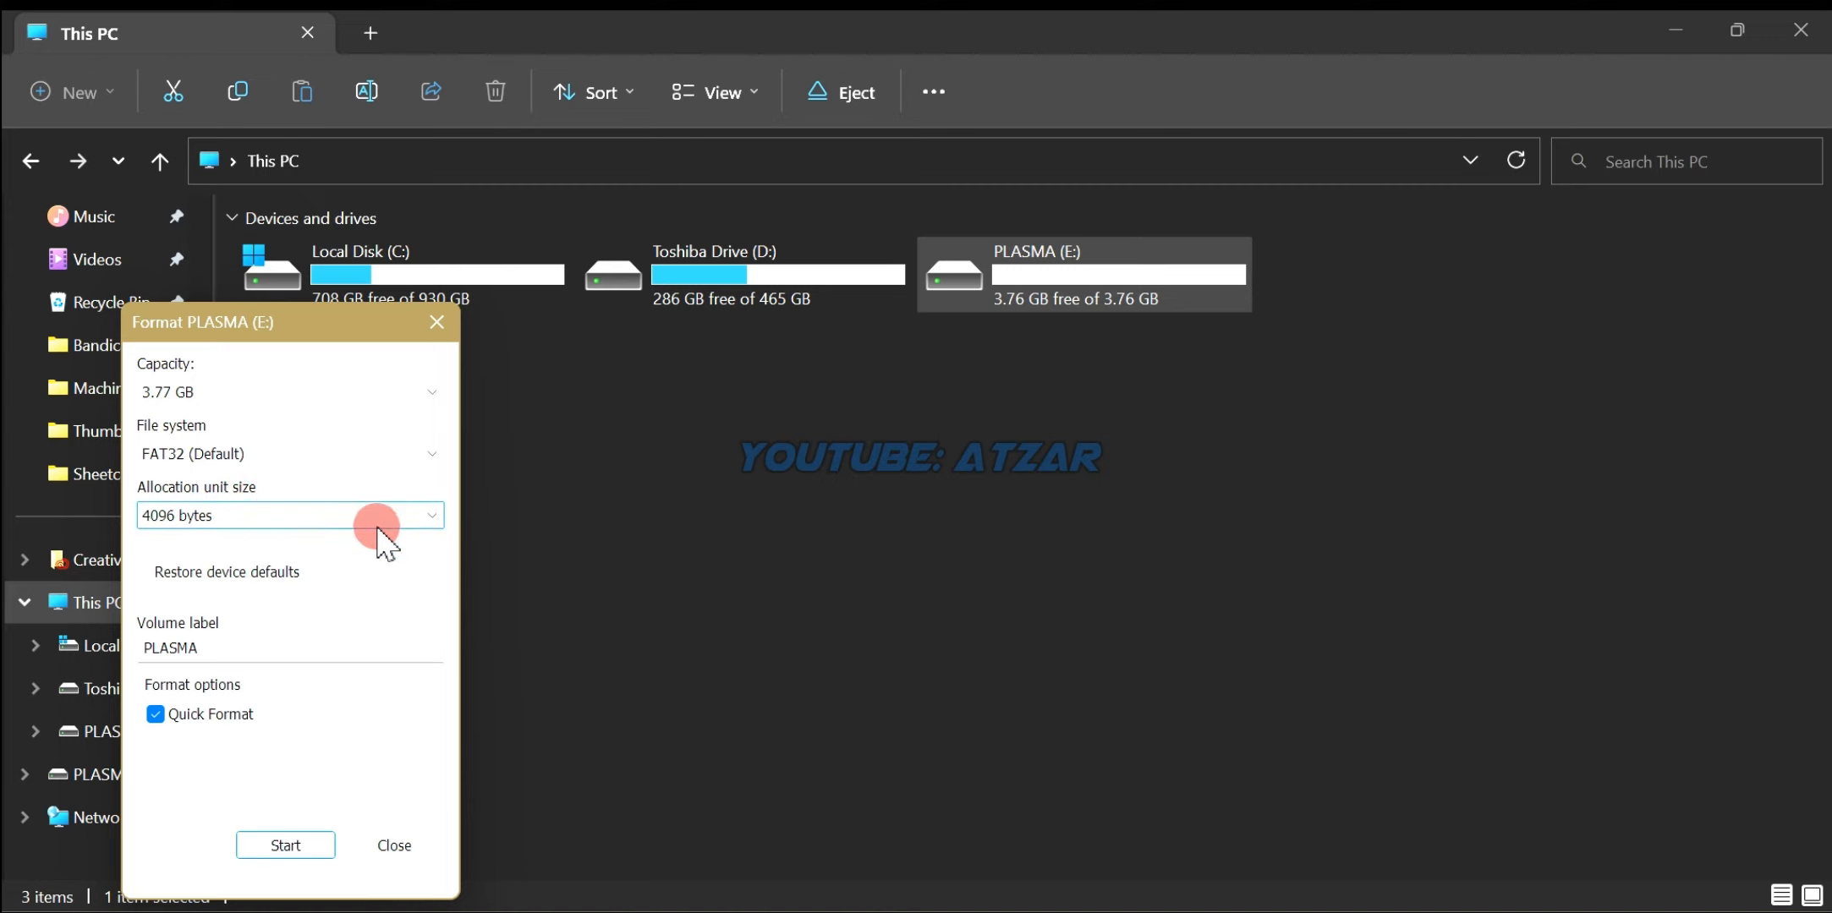
click(352, 518)
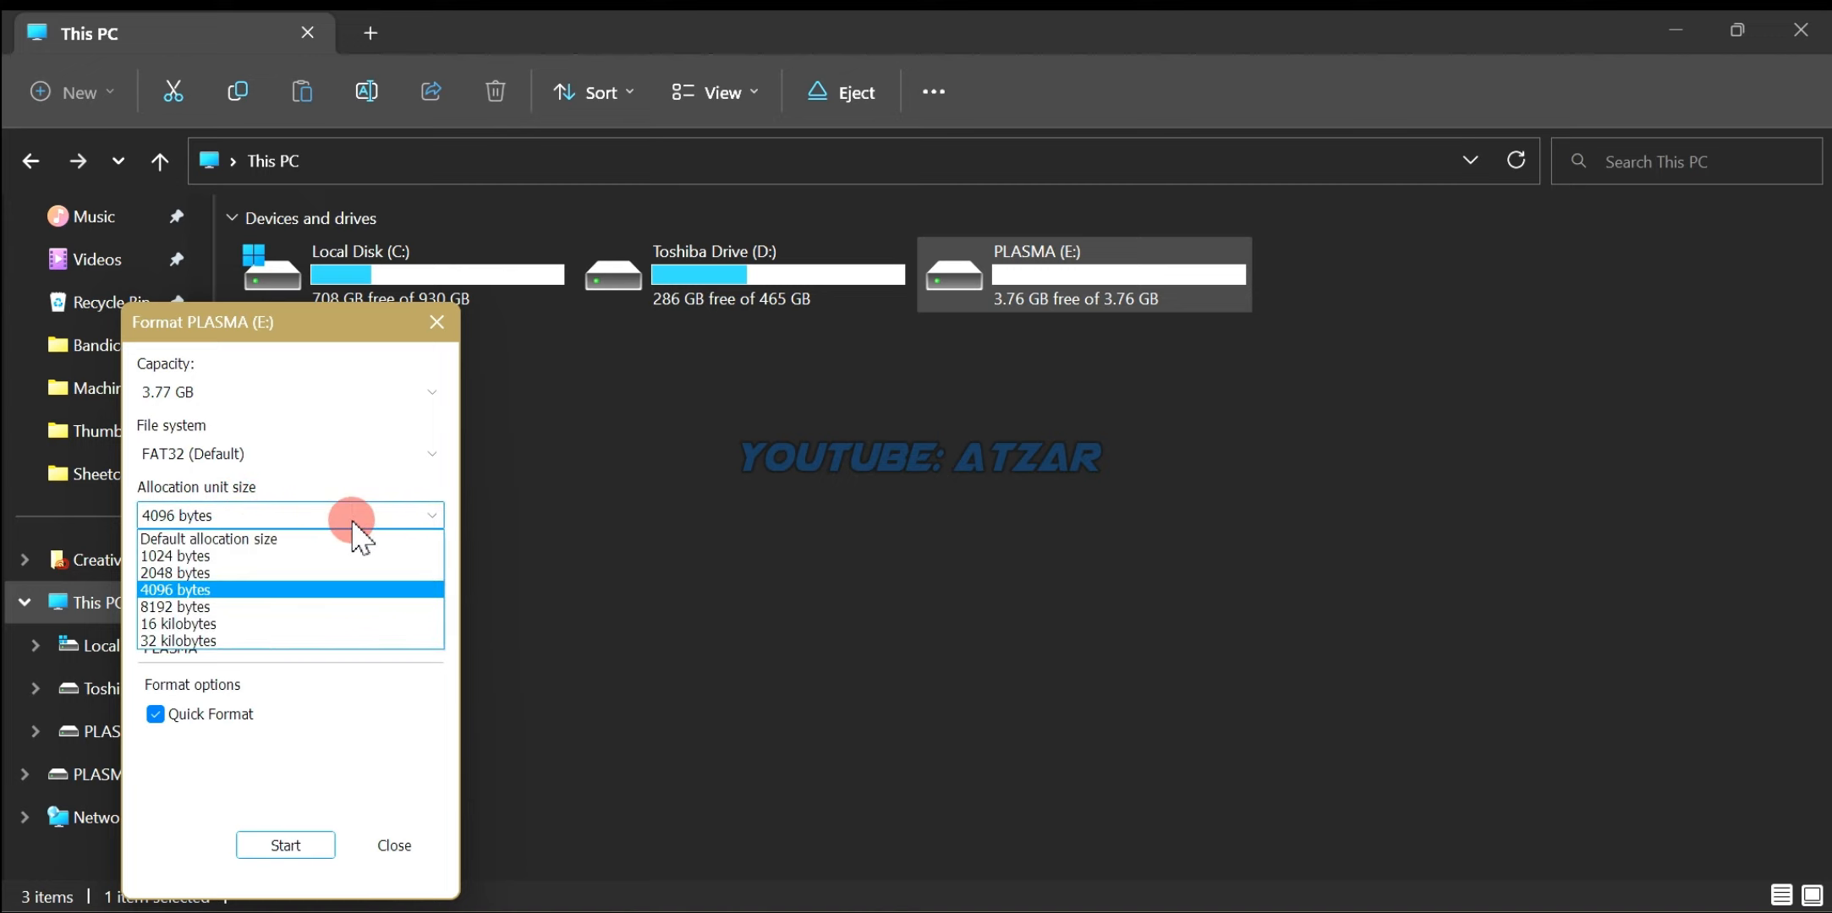
click(268, 596)
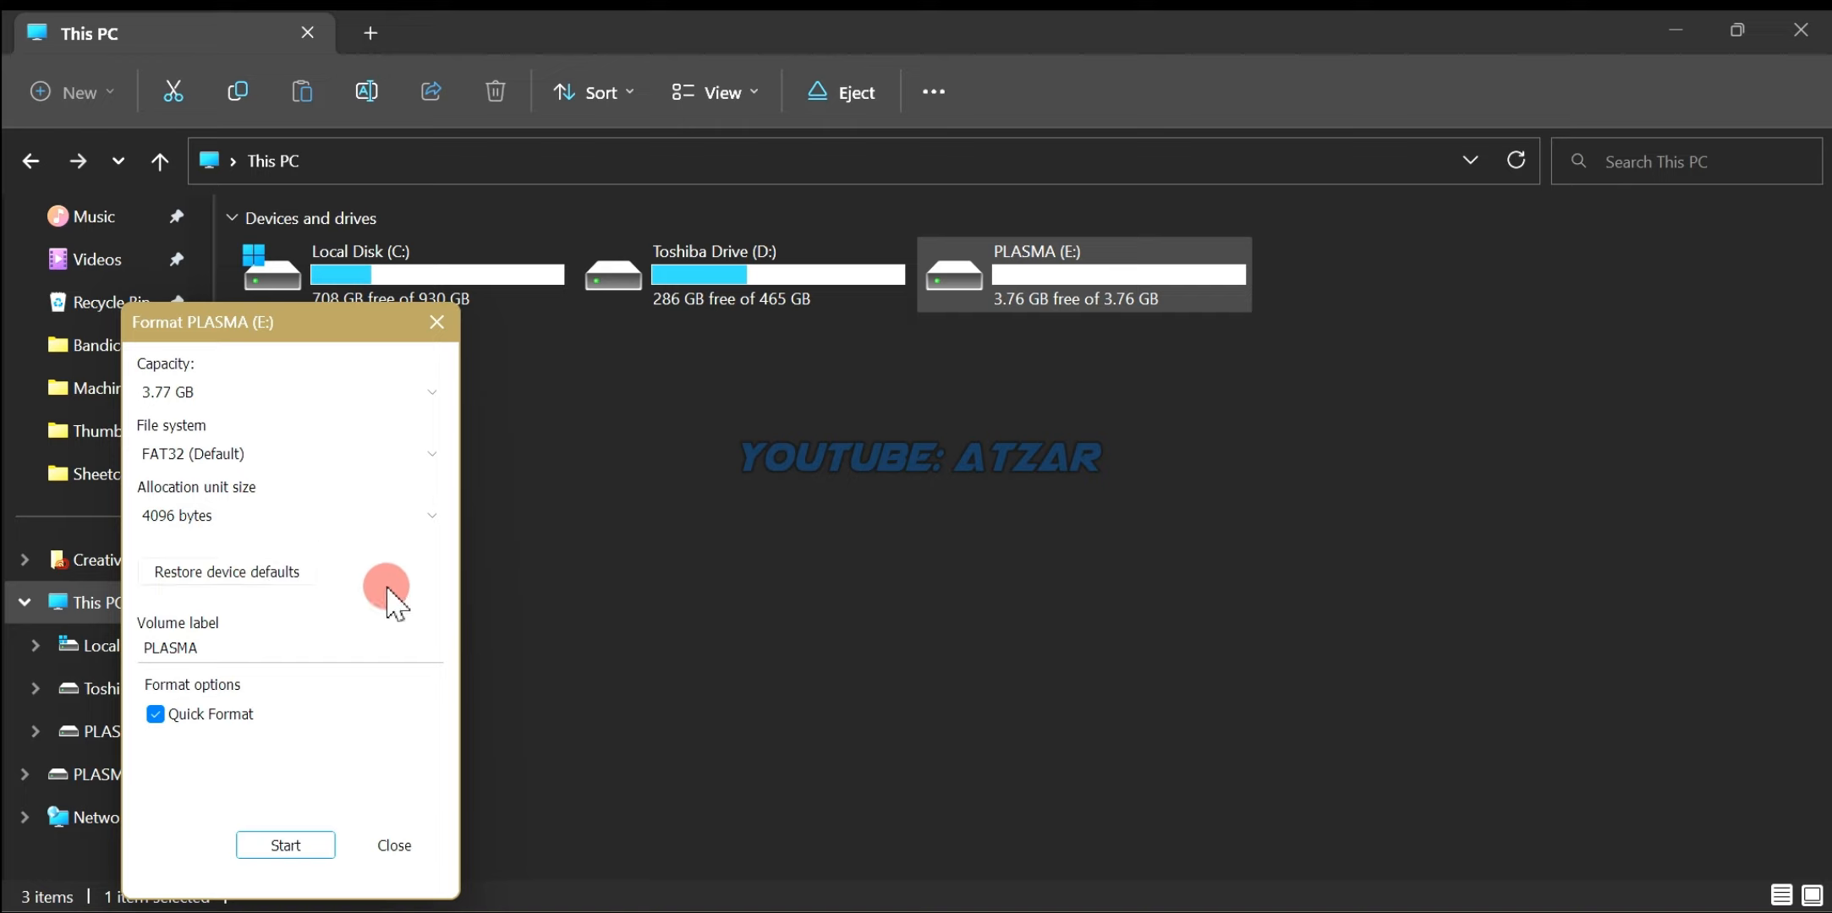
Step: Format the drive with the volume label PLASMA and Quick Format enabled, accept the data erasure, and close the format window
click(255, 644)
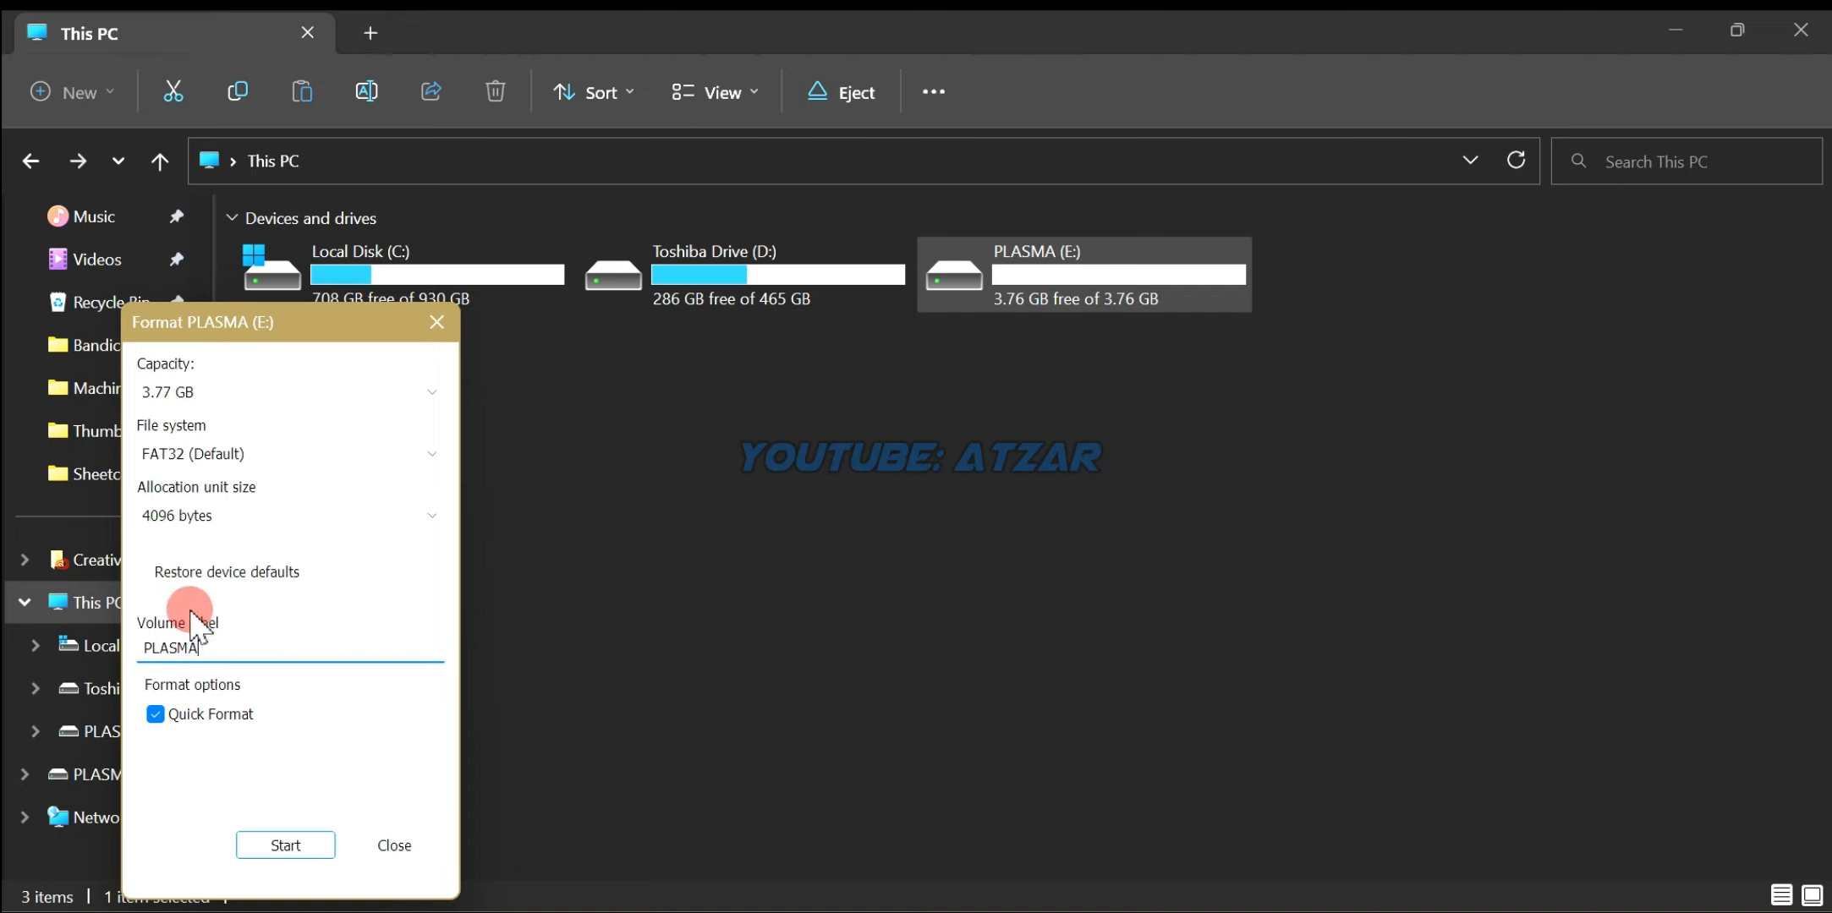
click(157, 718)
click(156, 716)
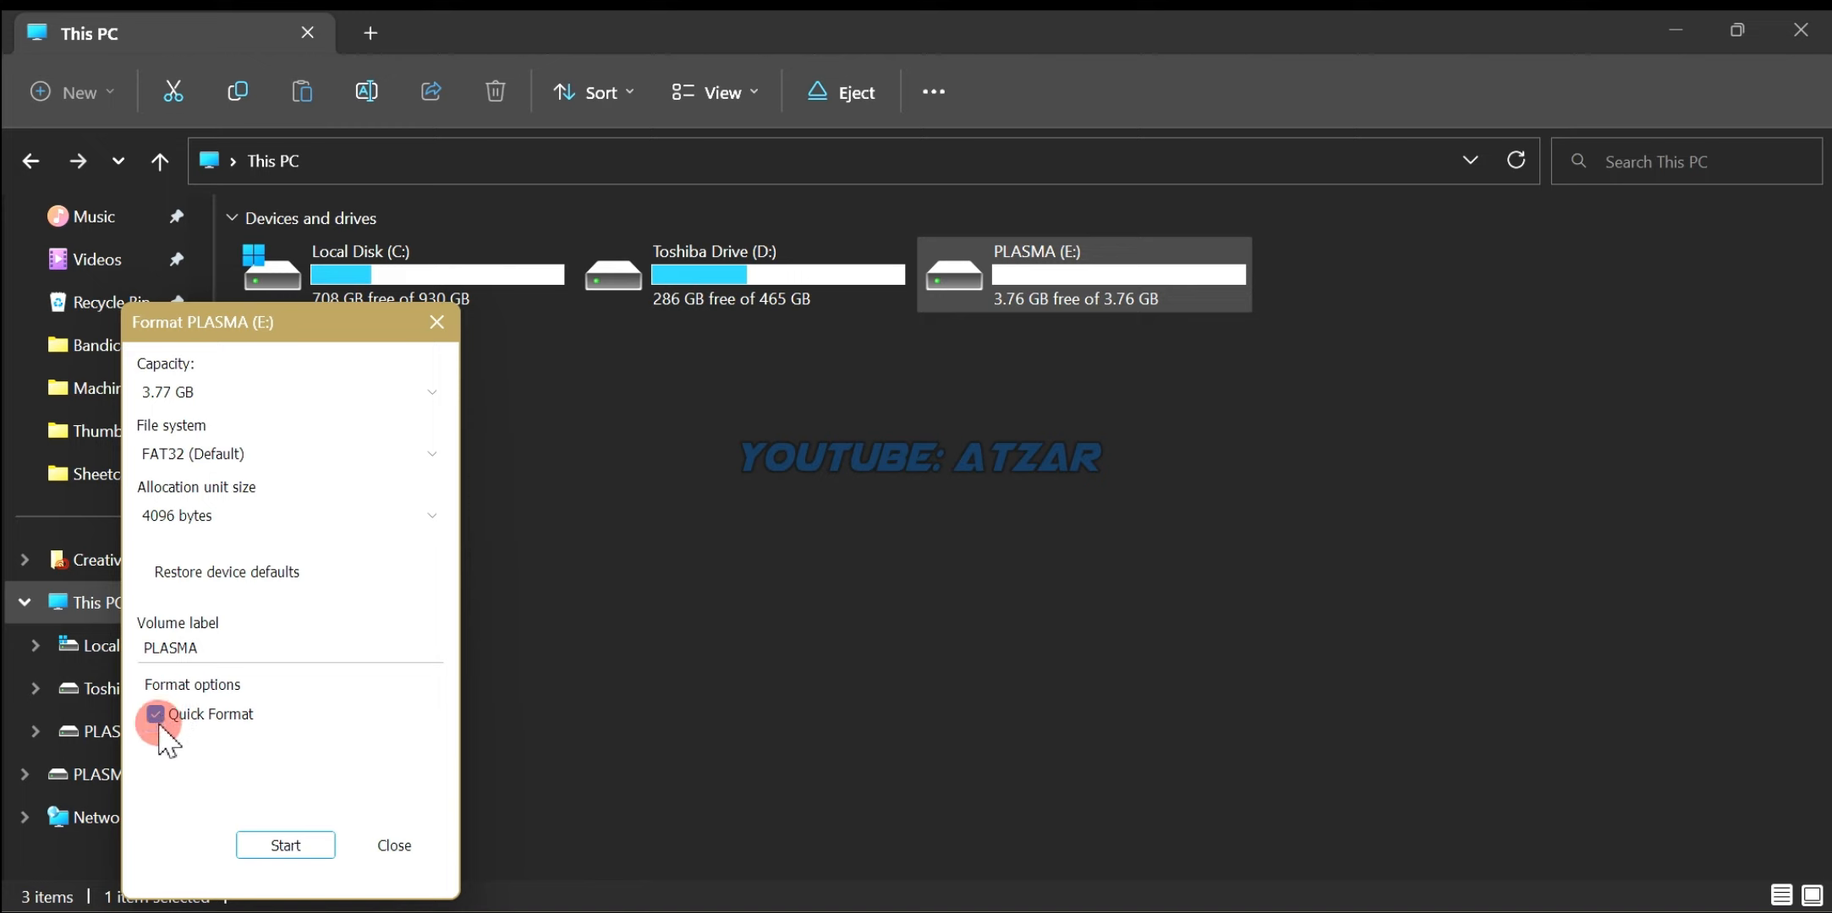
click(286, 846)
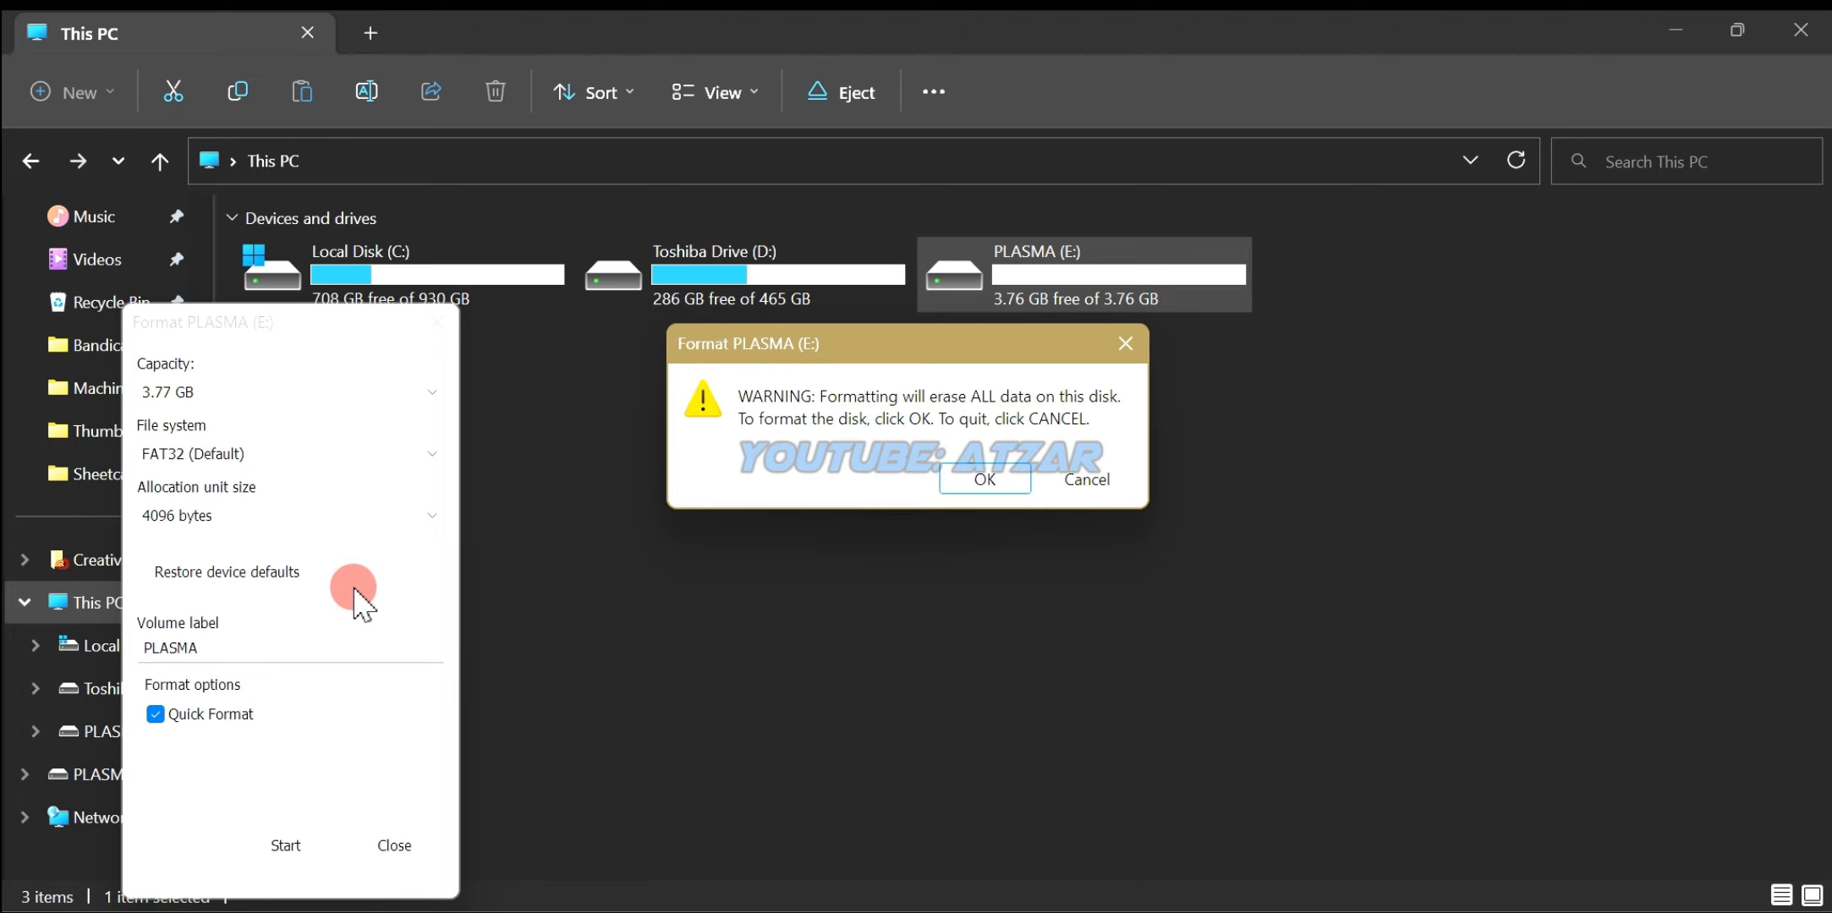
click(981, 480)
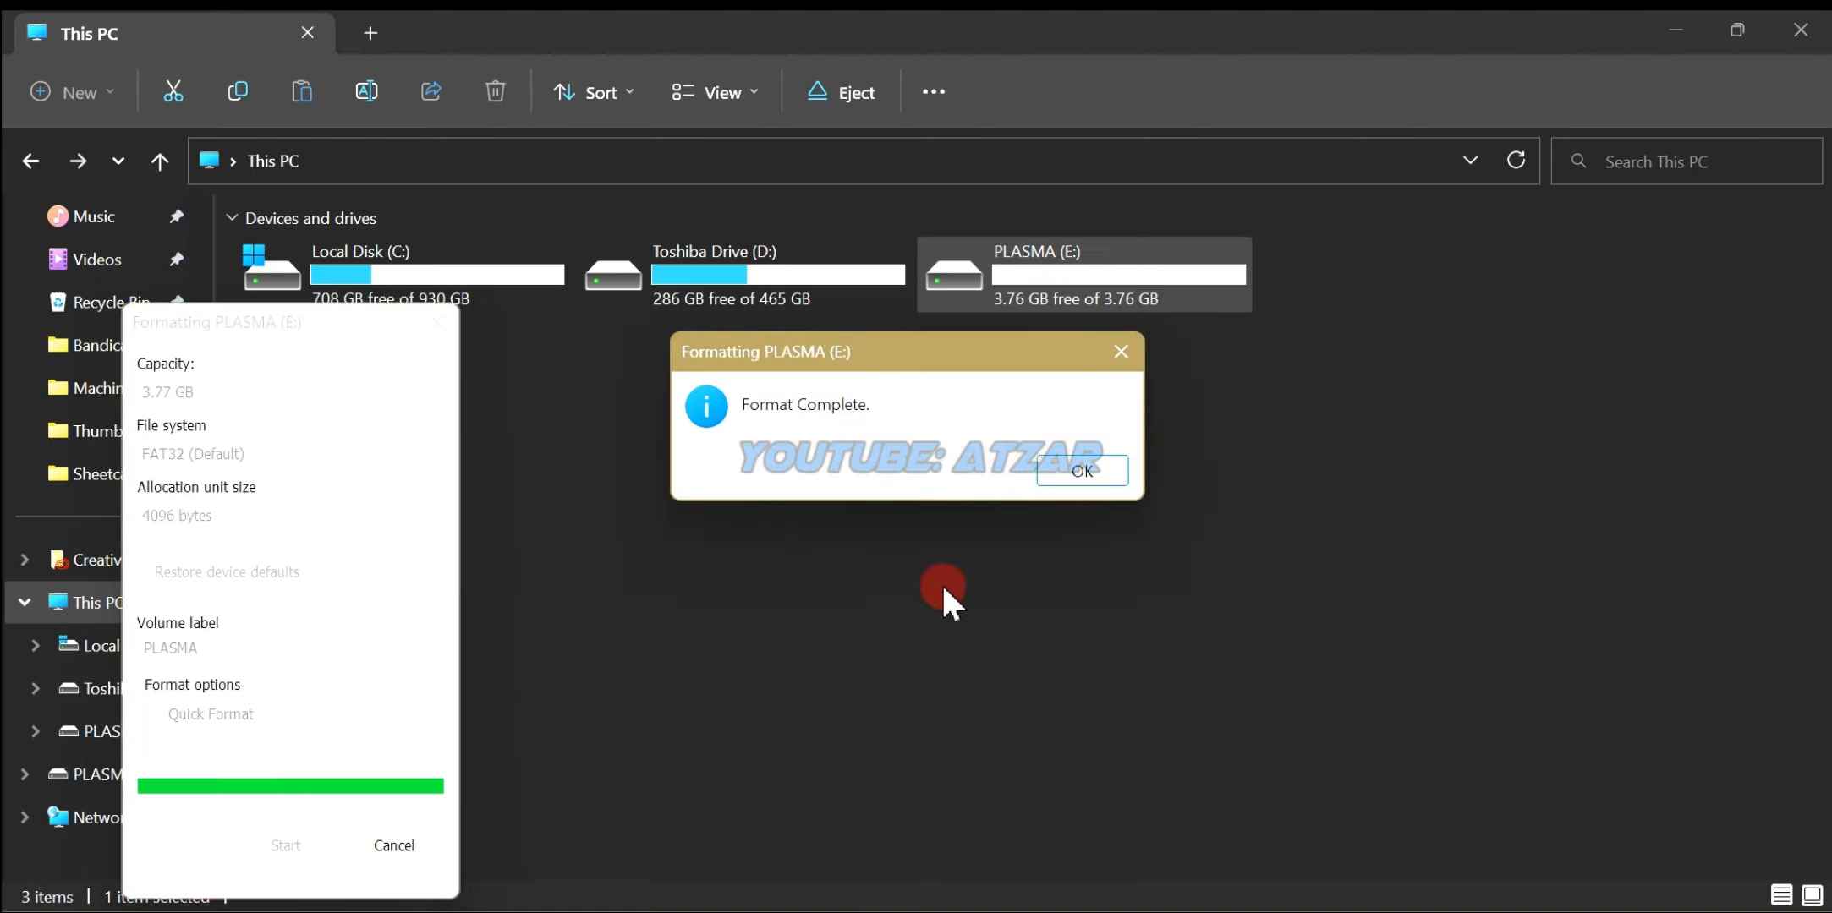
click(1082, 471)
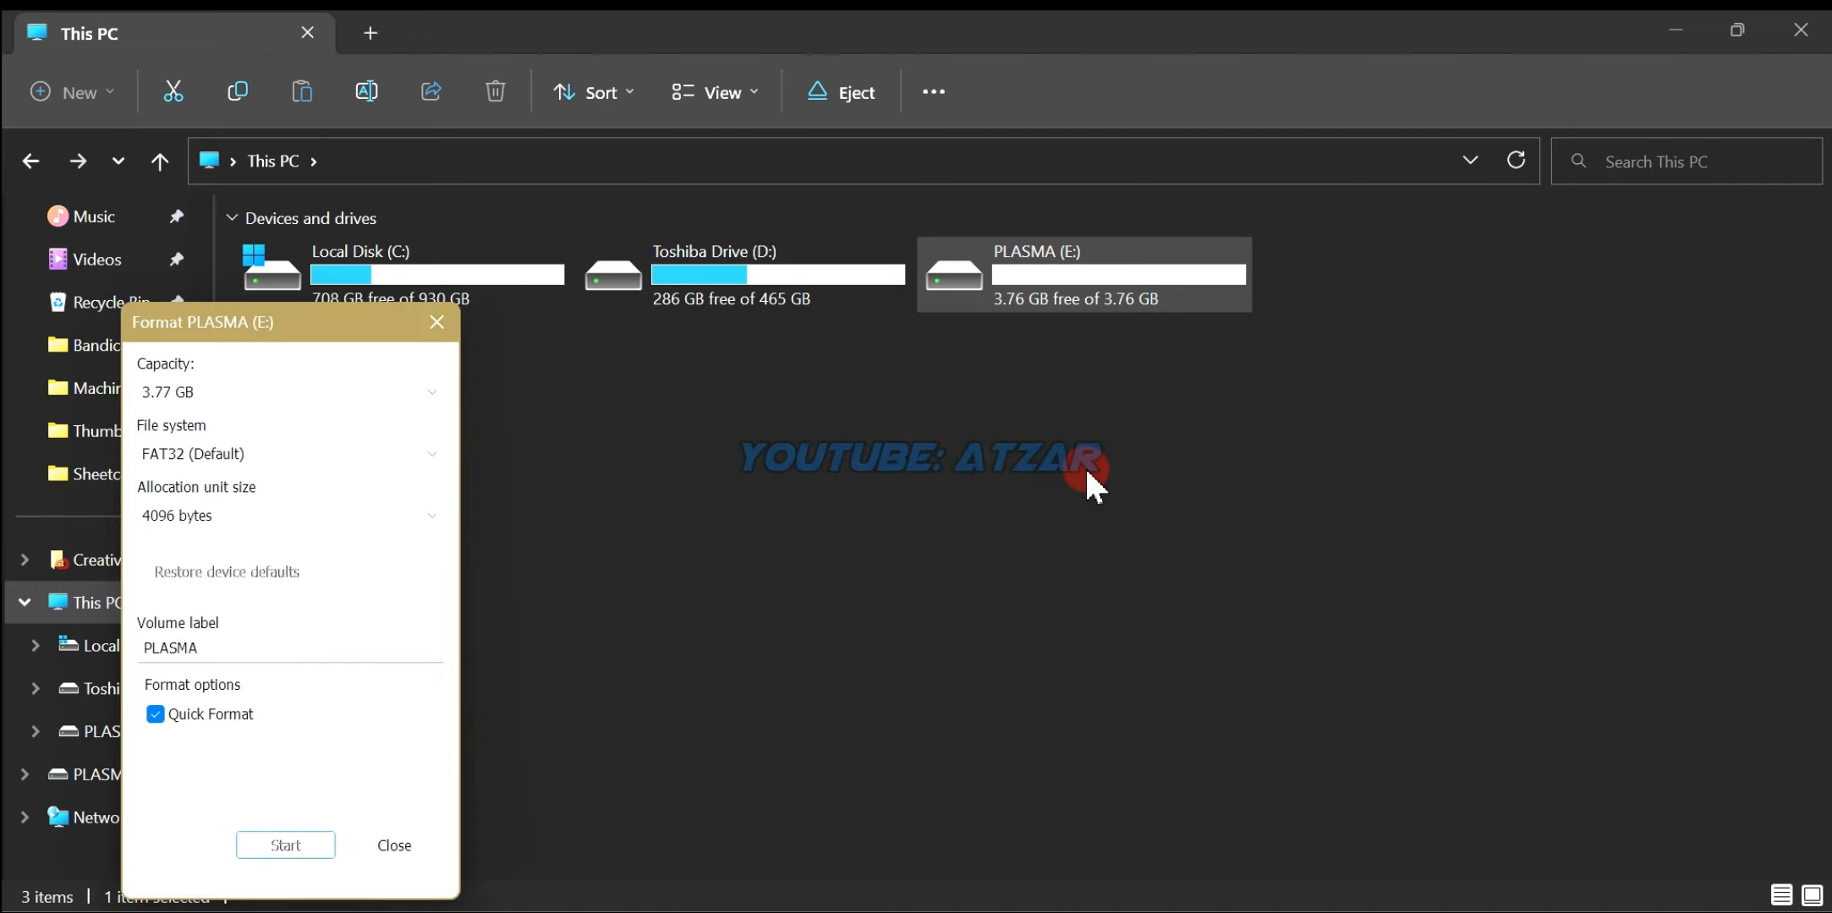
click(436, 322)
Step: Open the PLASMA (E:) drive to check its contents
double_click(1029, 276)
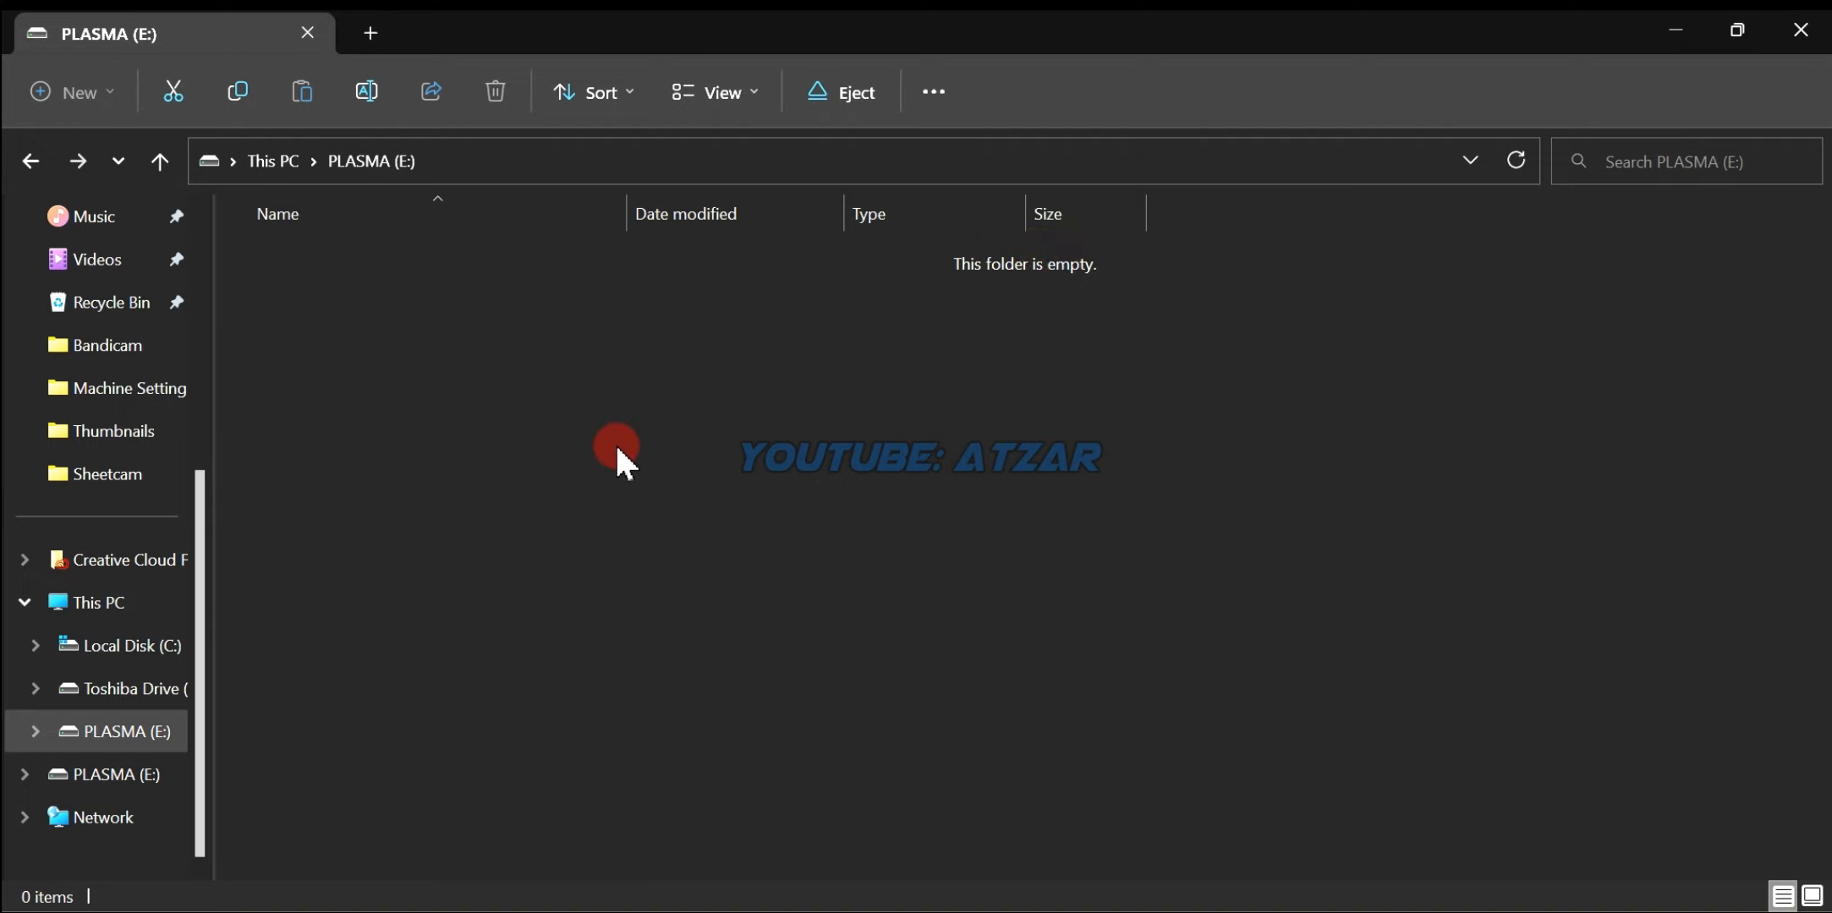
right_click(683, 397)
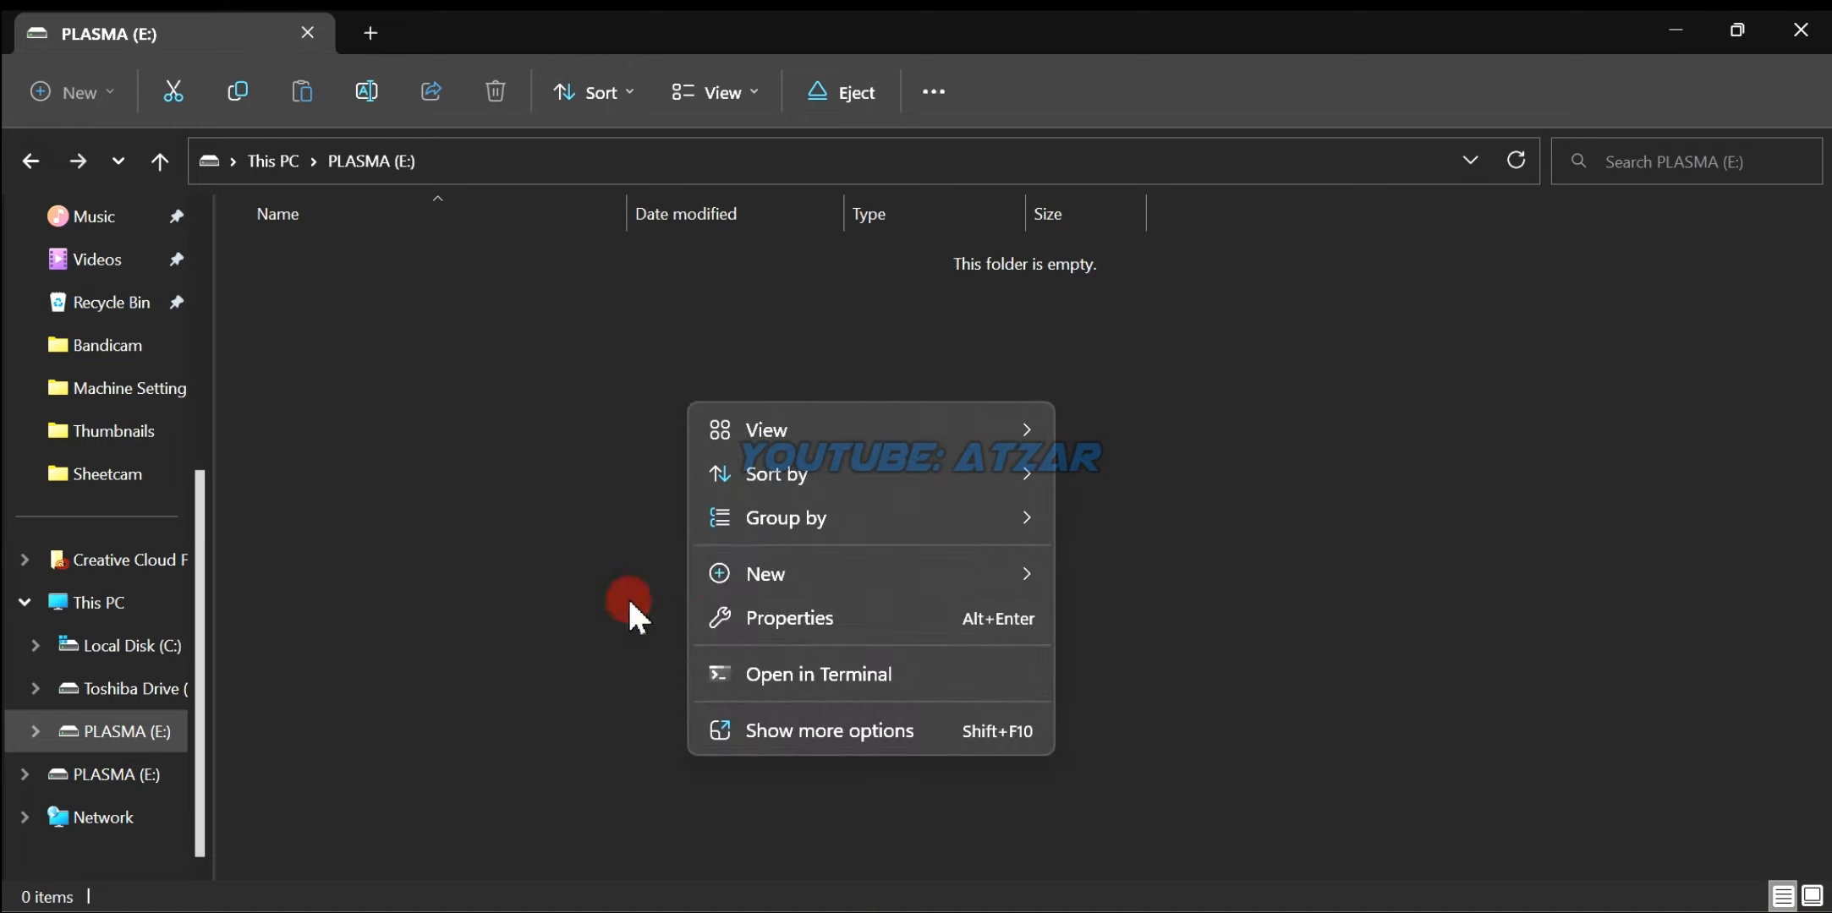
click(1316, 480)
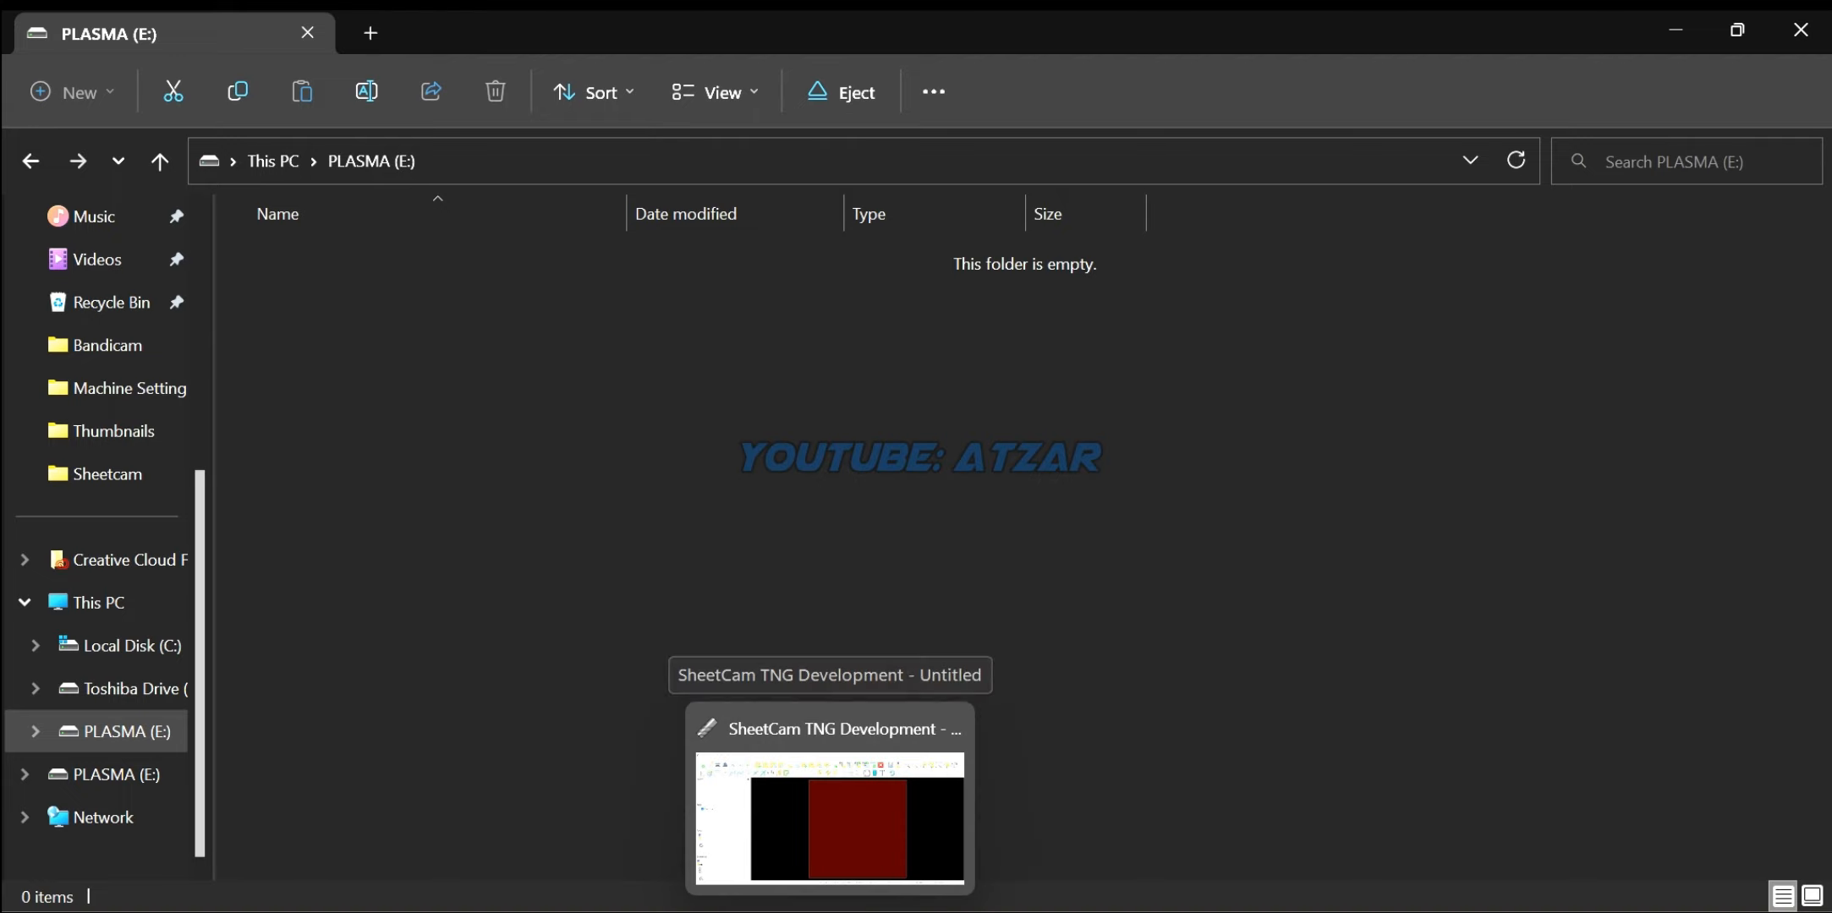
Step: Switch to SheetCam and show the default directories in the application options
click(833, 803)
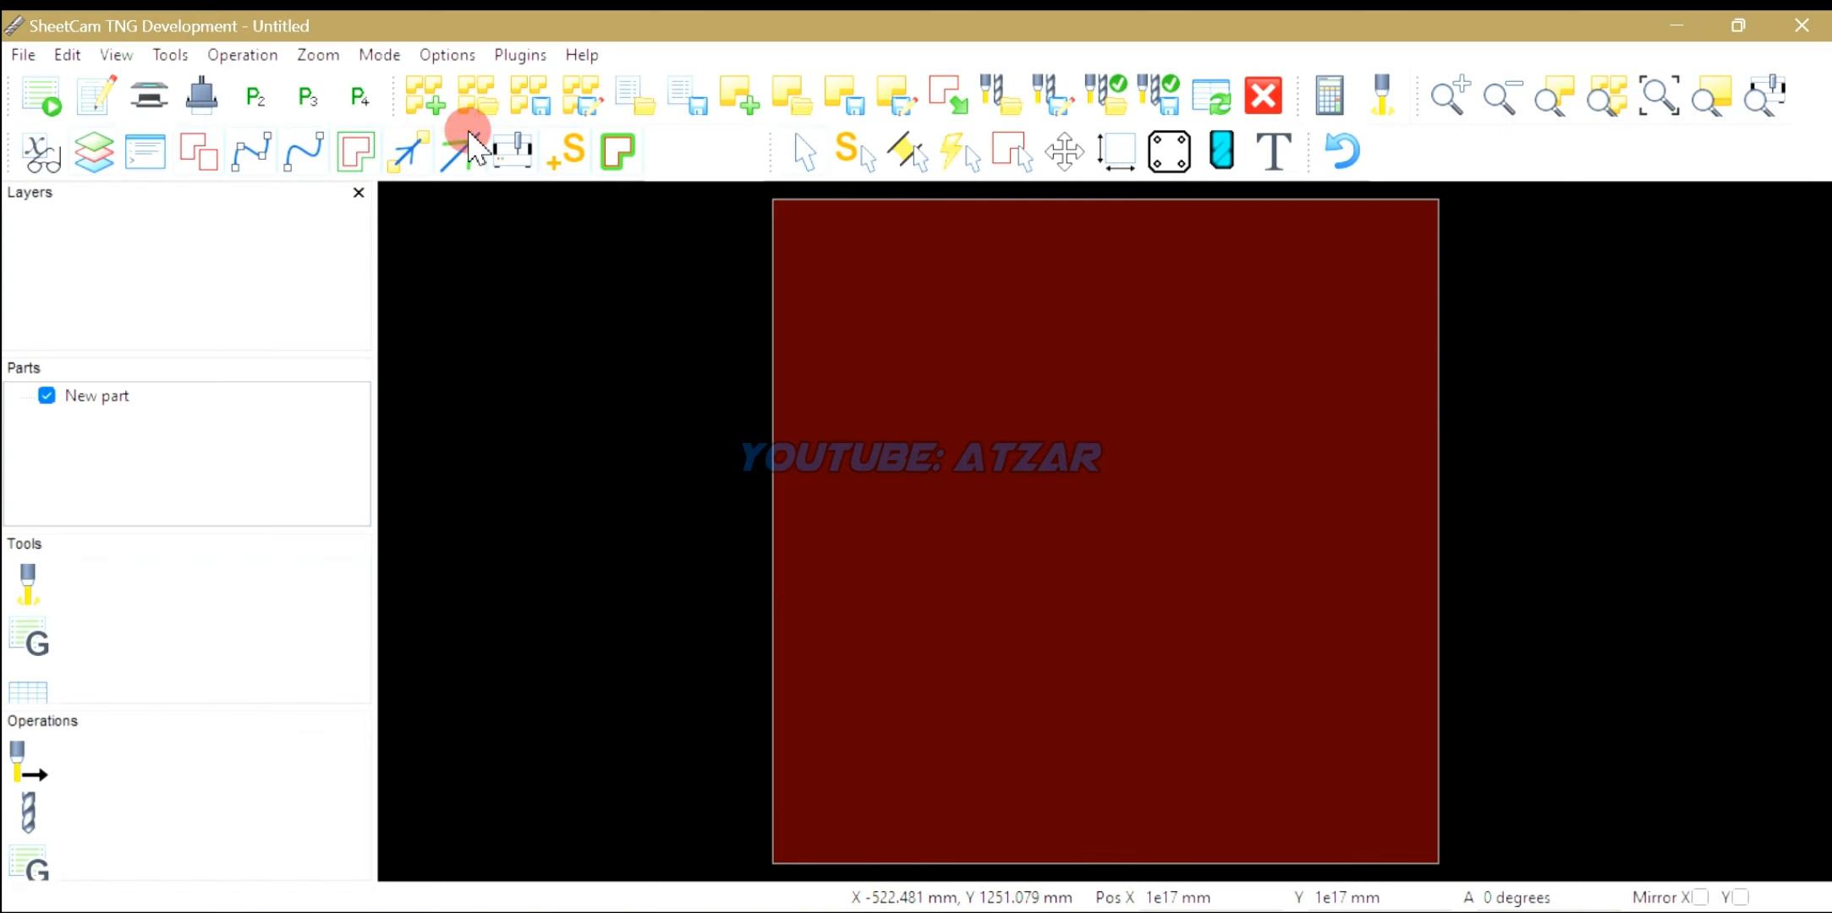
click(452, 57)
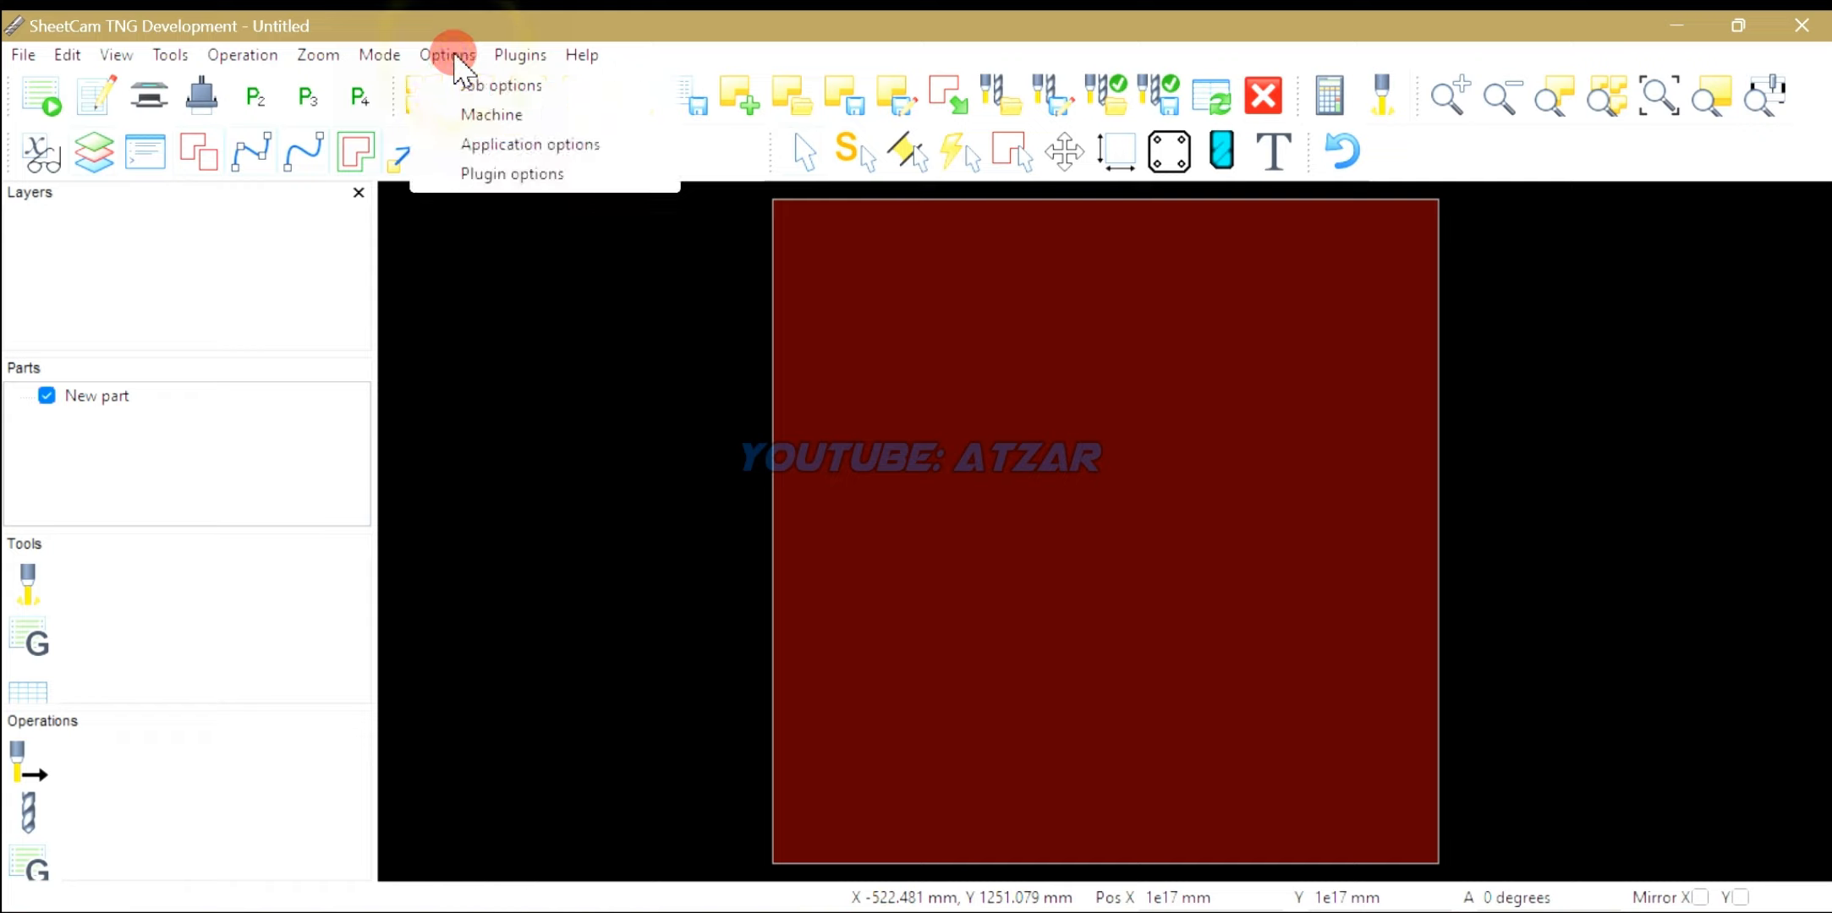
click(473, 145)
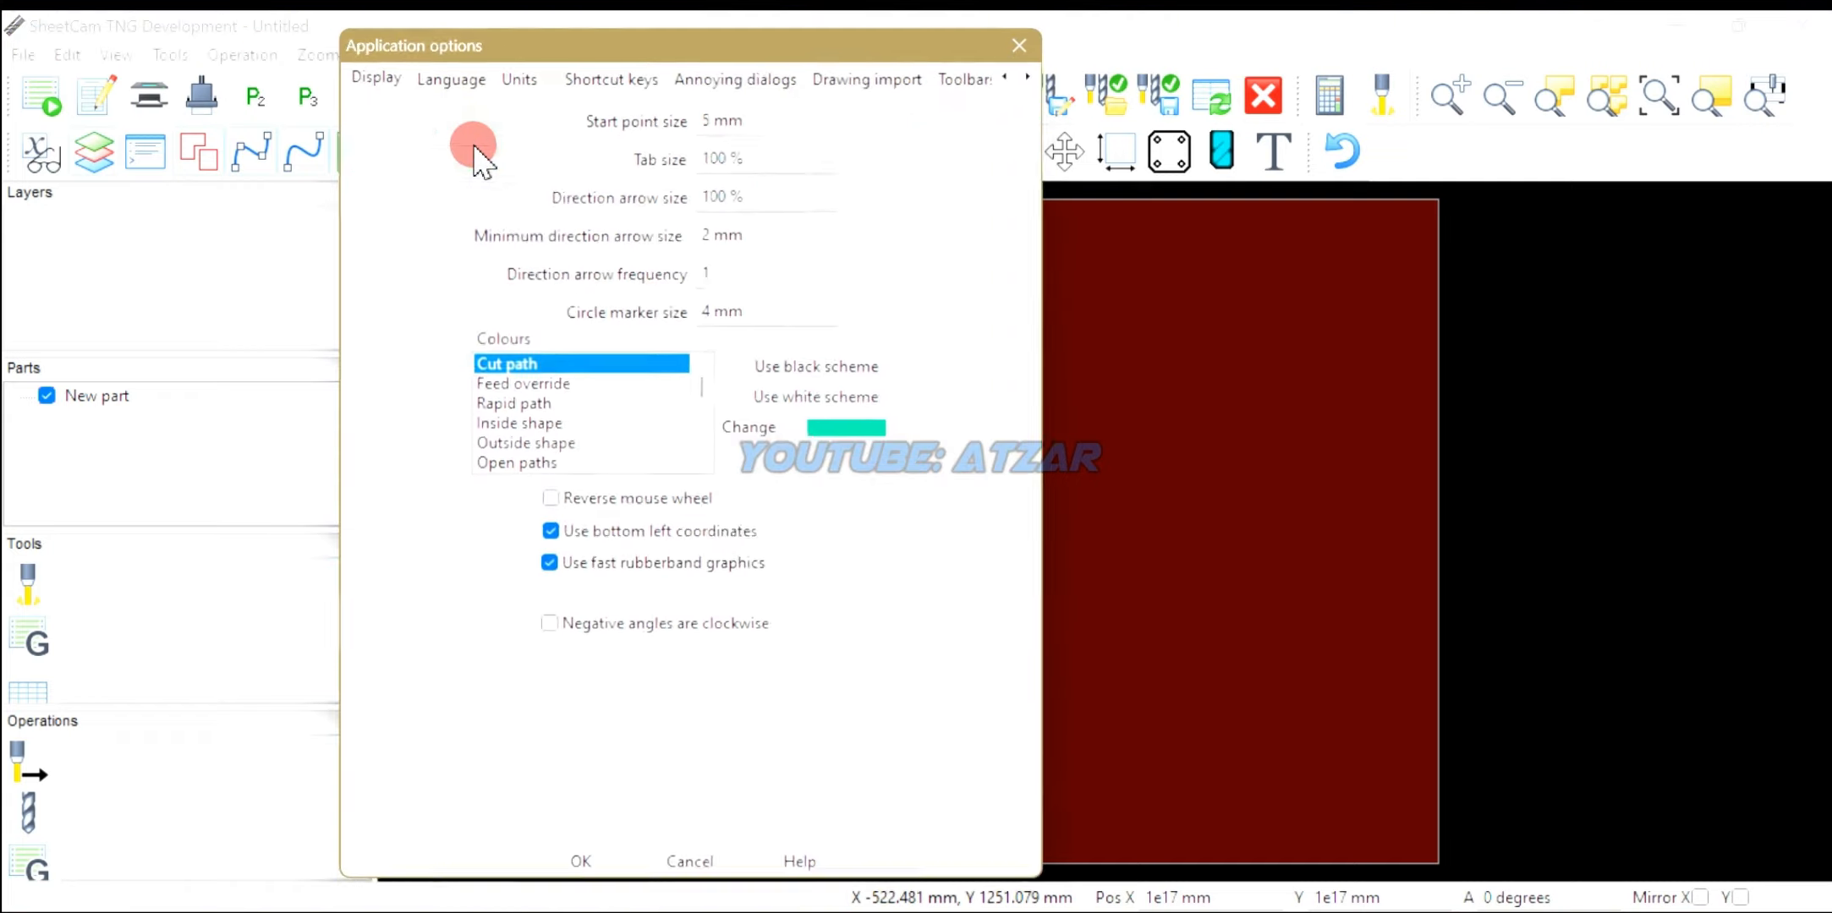
click(1037, 74)
click(1036, 74)
click(1035, 74)
click(1035, 75)
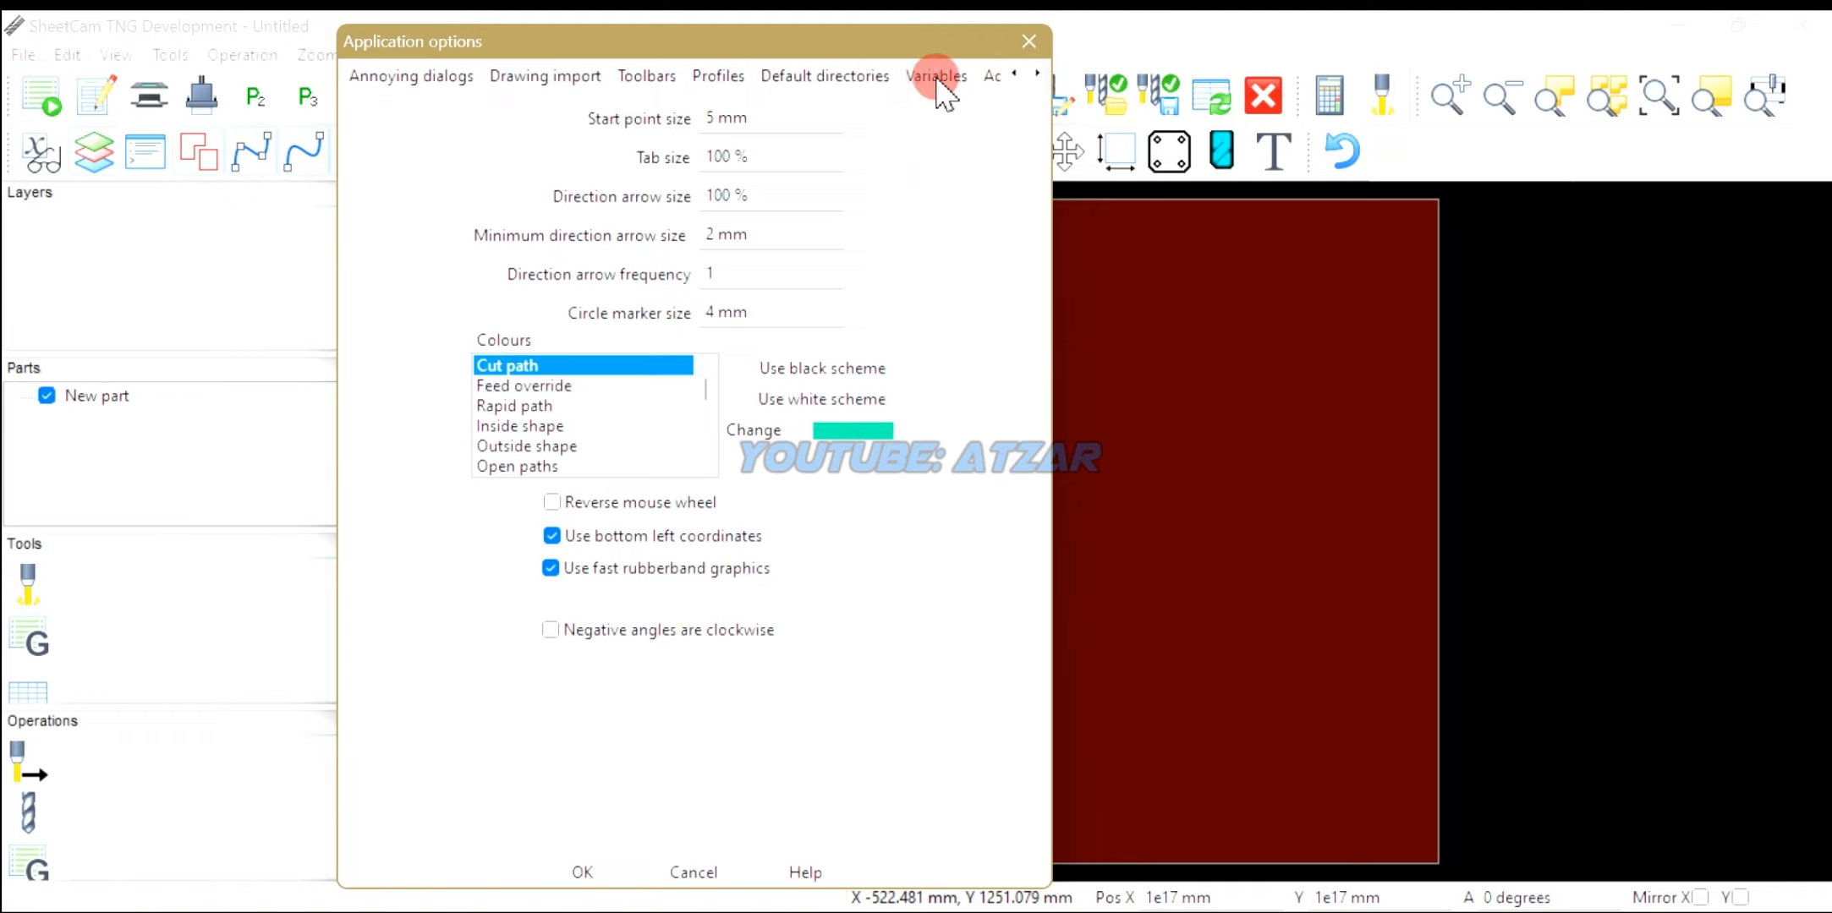
click(848, 77)
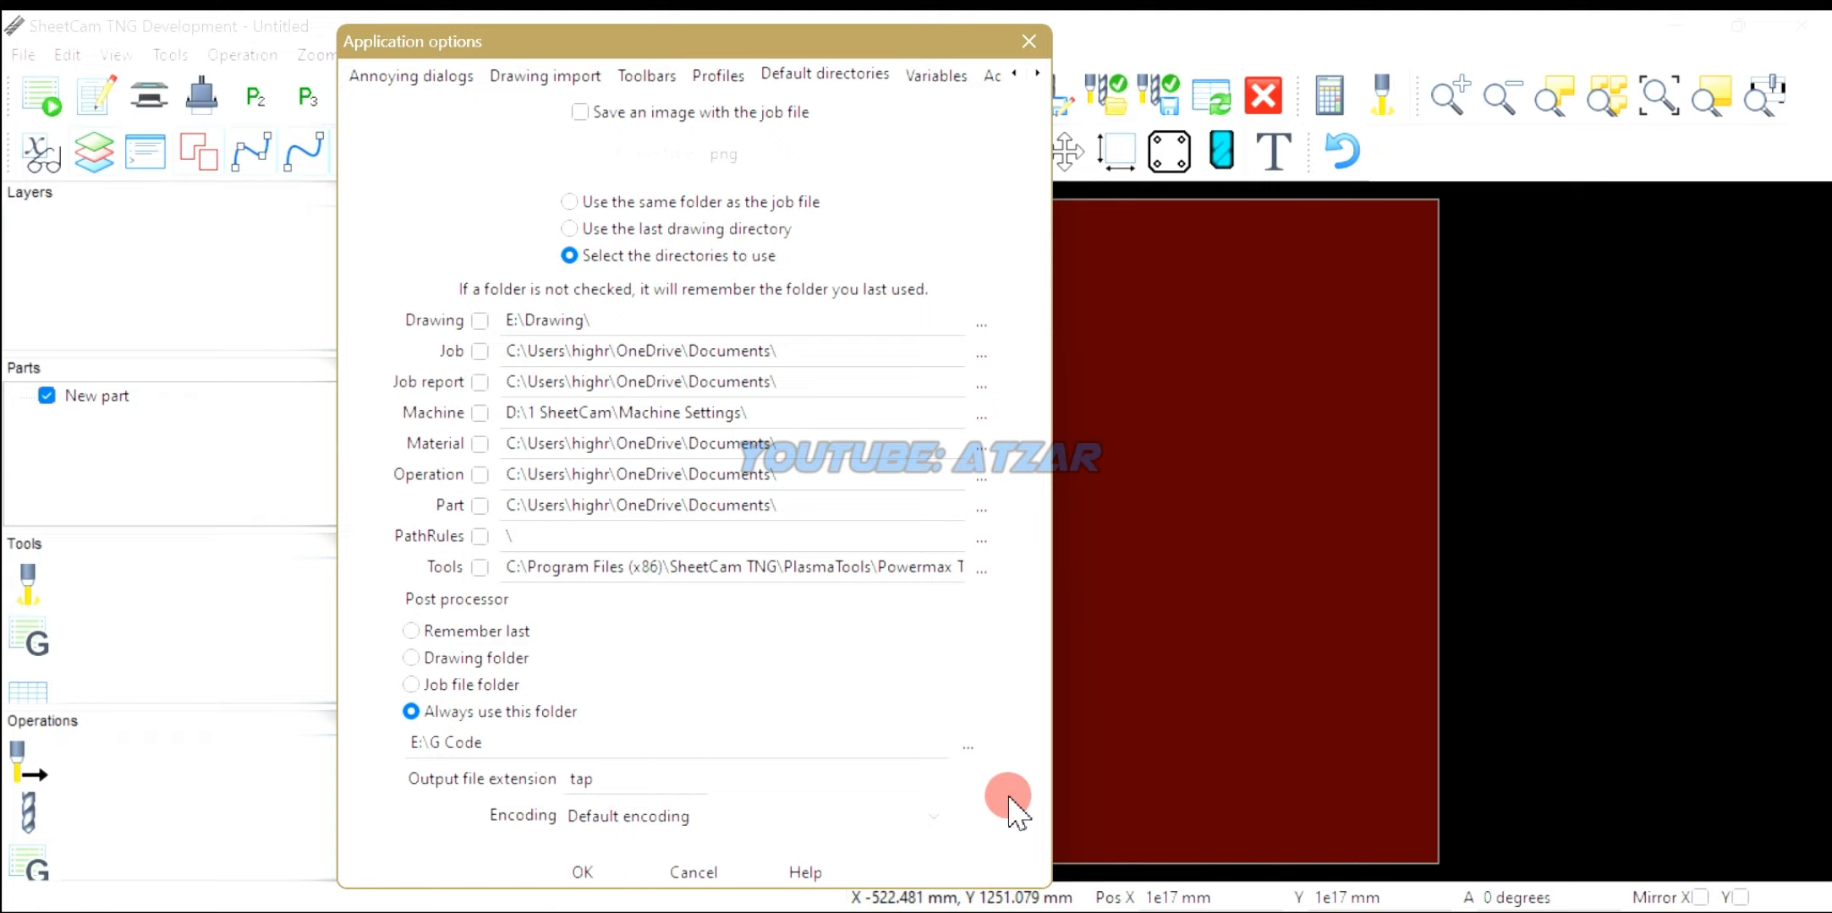
Step: Set the post processor to always use one folder and browse to the PLASMA (E:) drive for its location
click(412, 710)
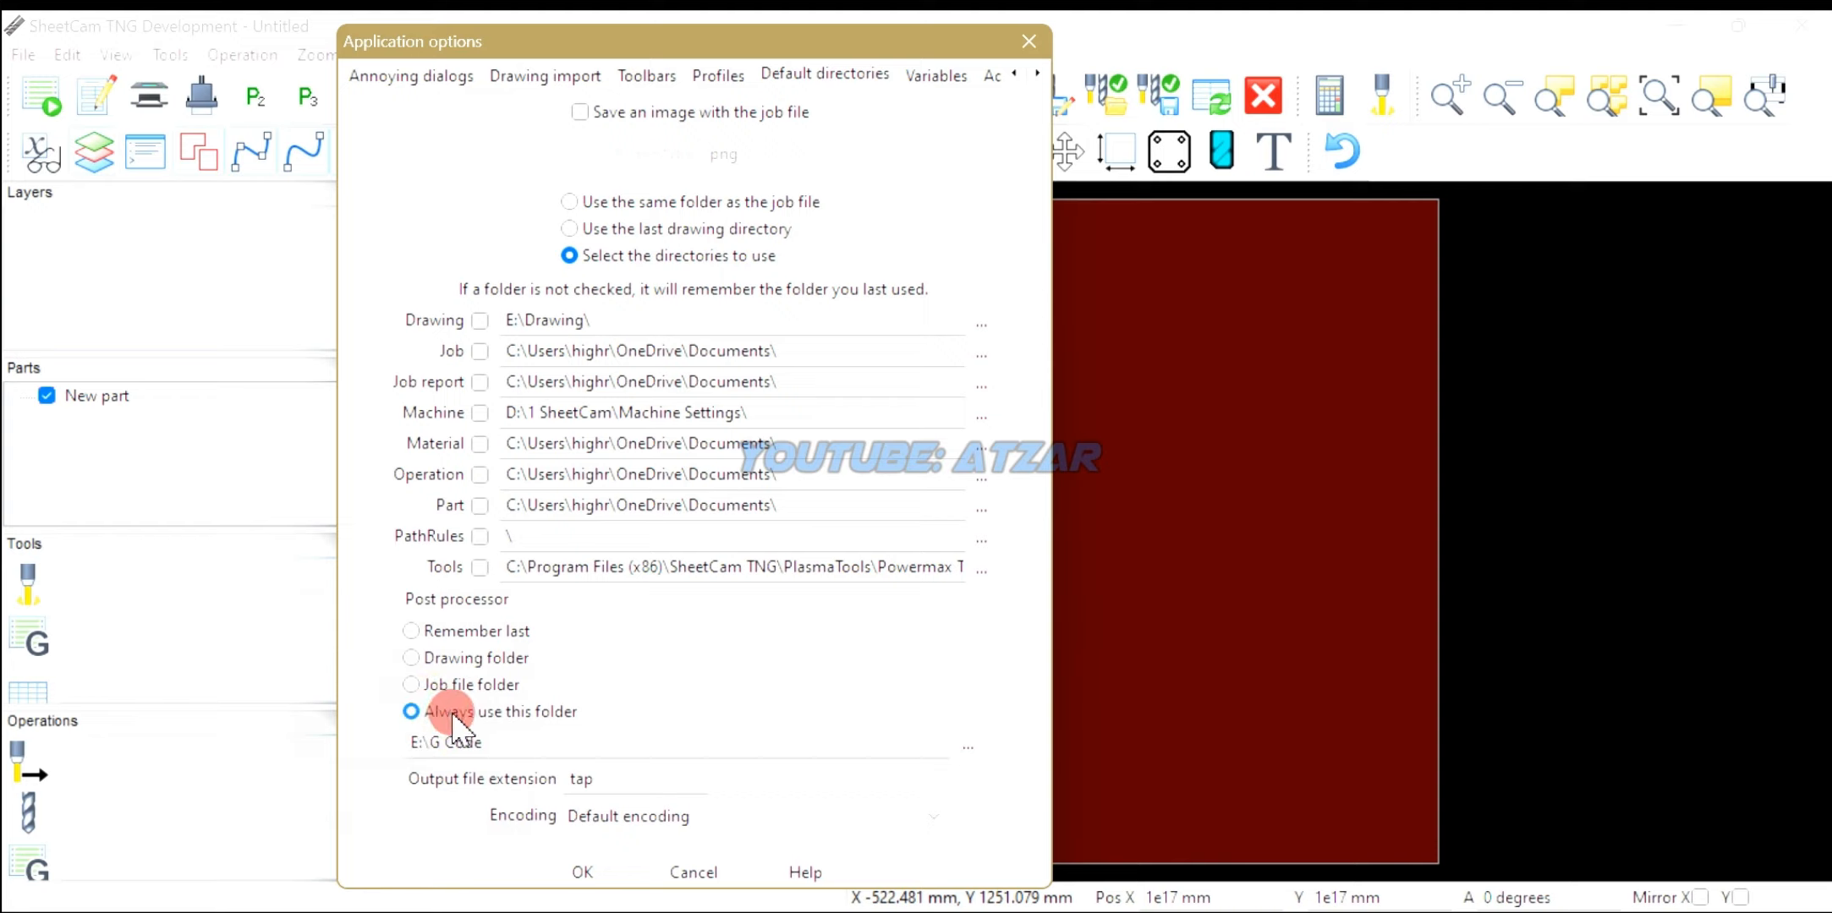
click(968, 742)
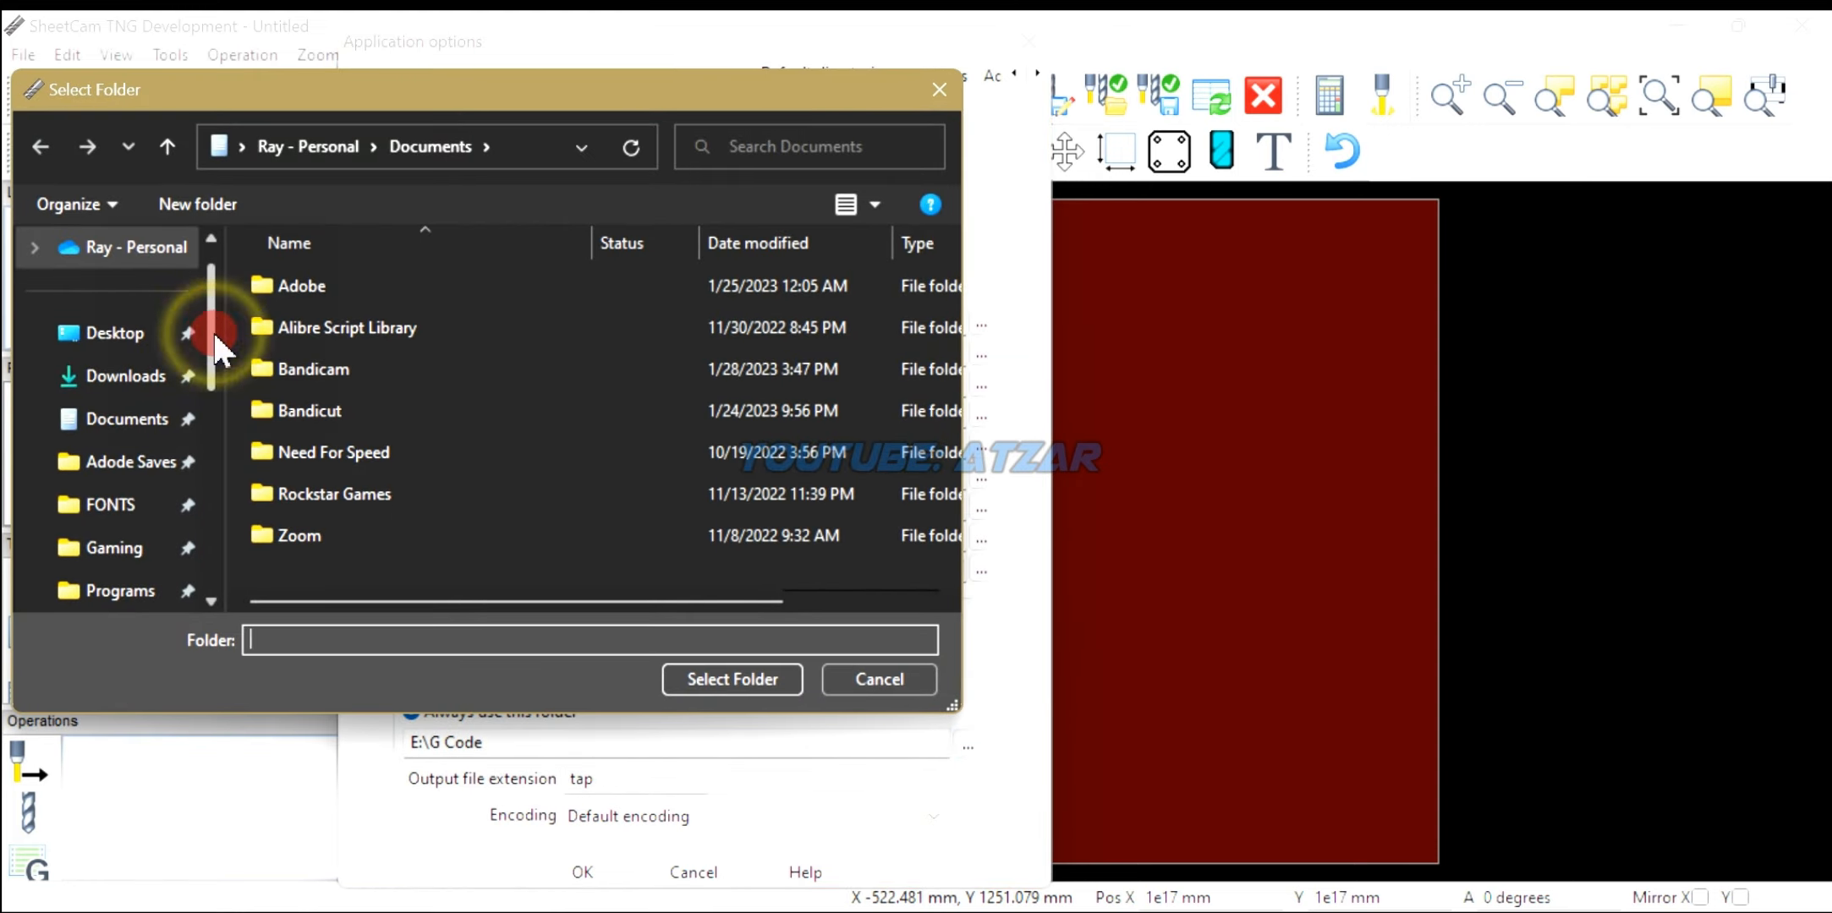
drag(214, 338, 210, 488)
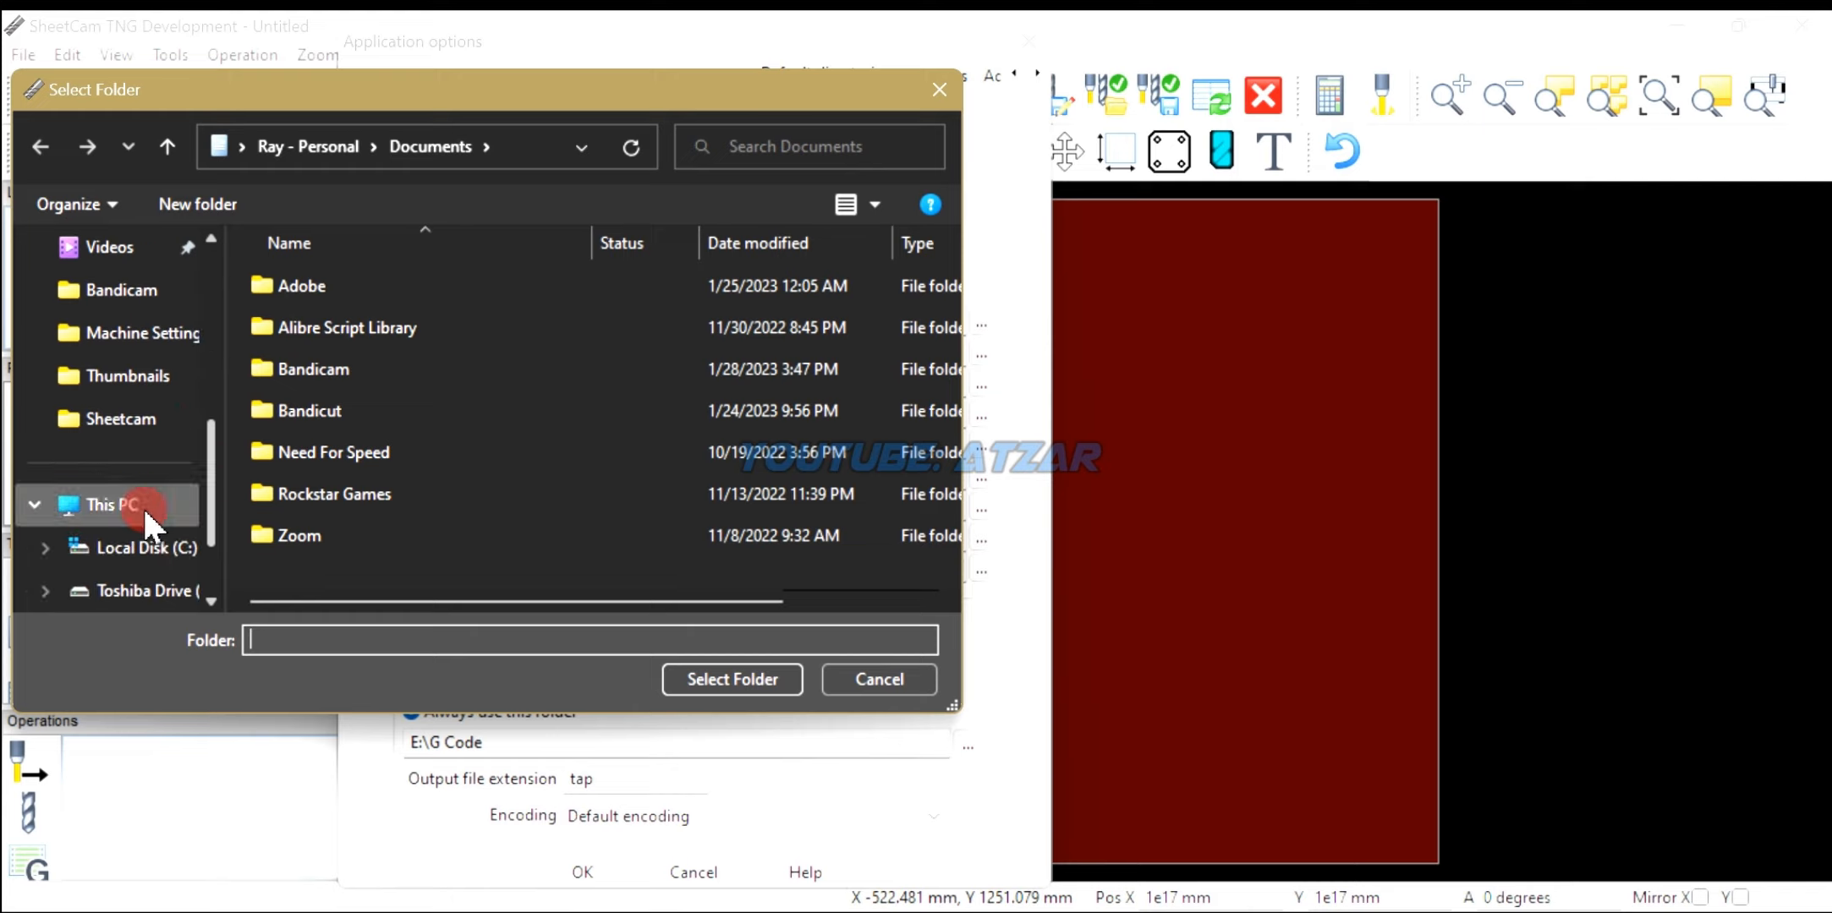
click(118, 505)
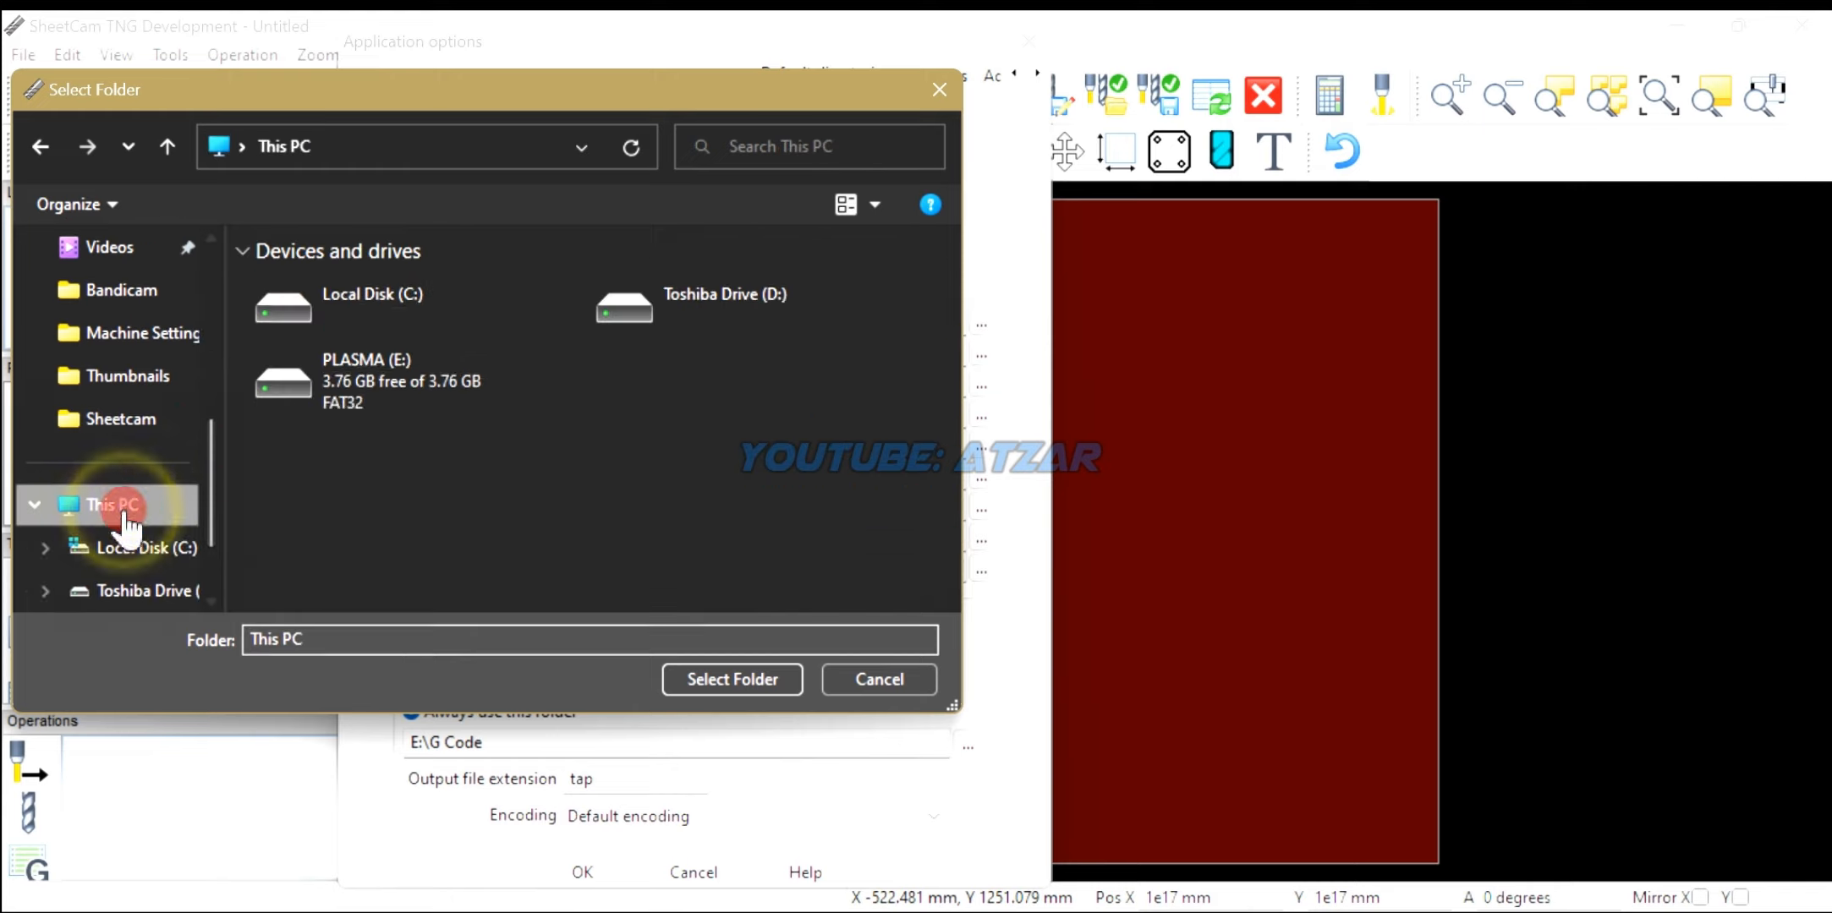
double_click(378, 383)
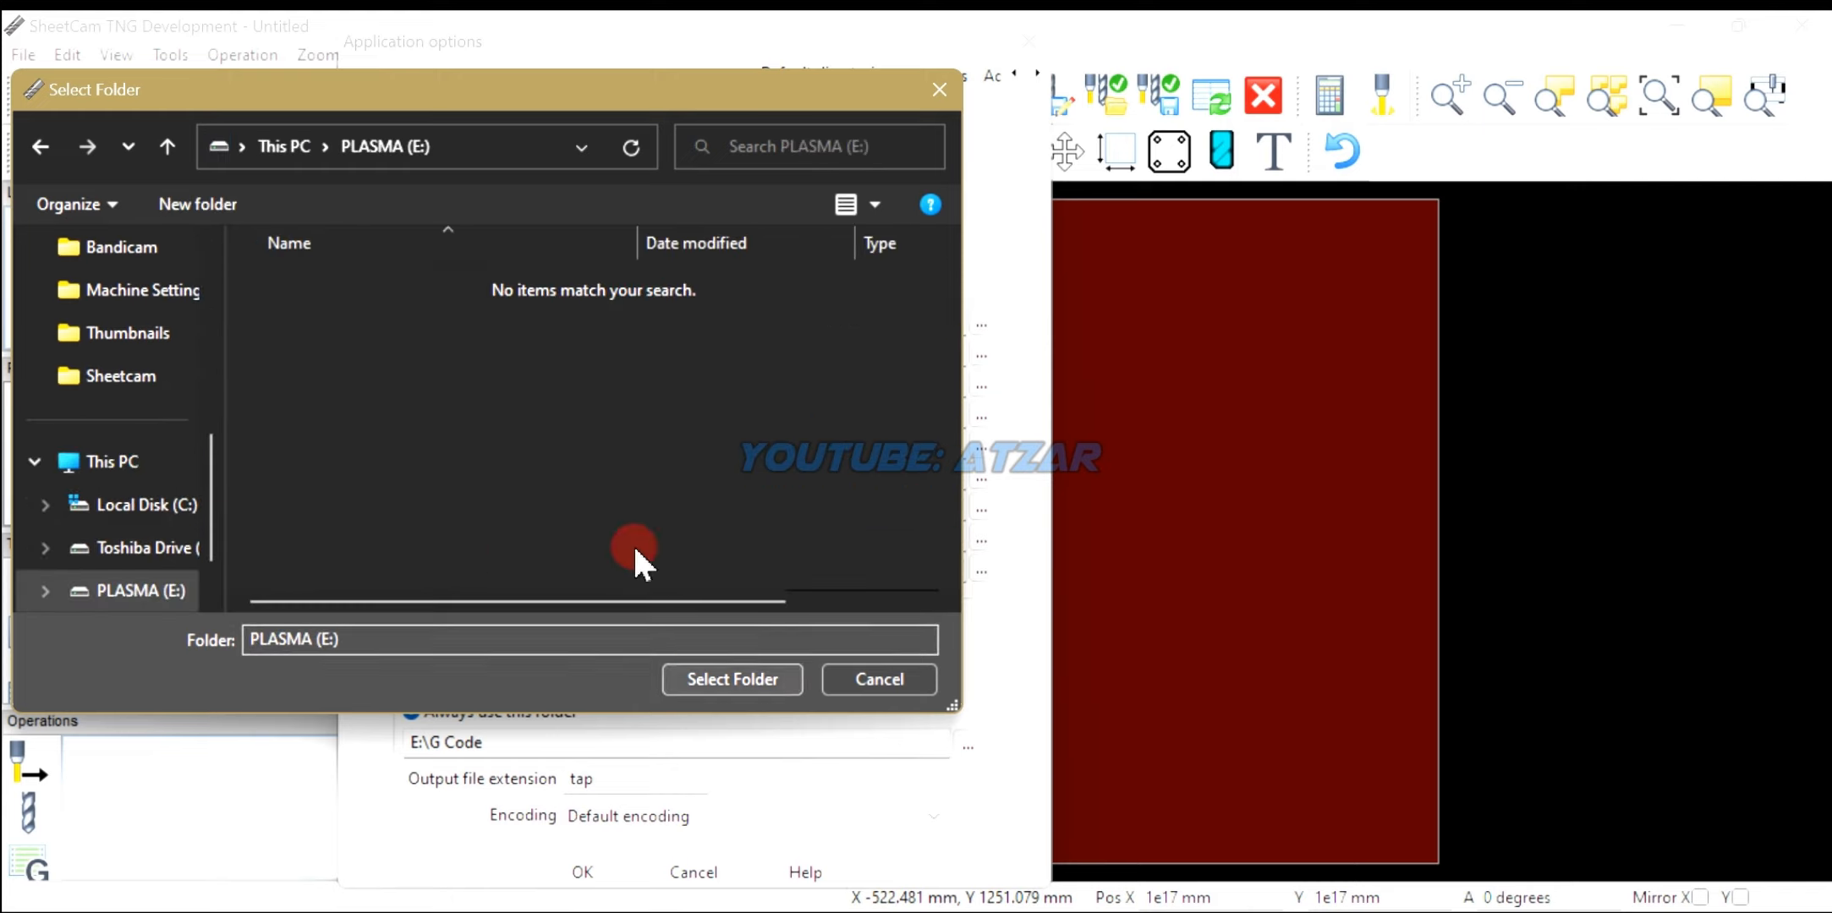
Step: Create a folder named G Code on the PLASMA drive and select it as the post processor output folder
right_click(564, 391)
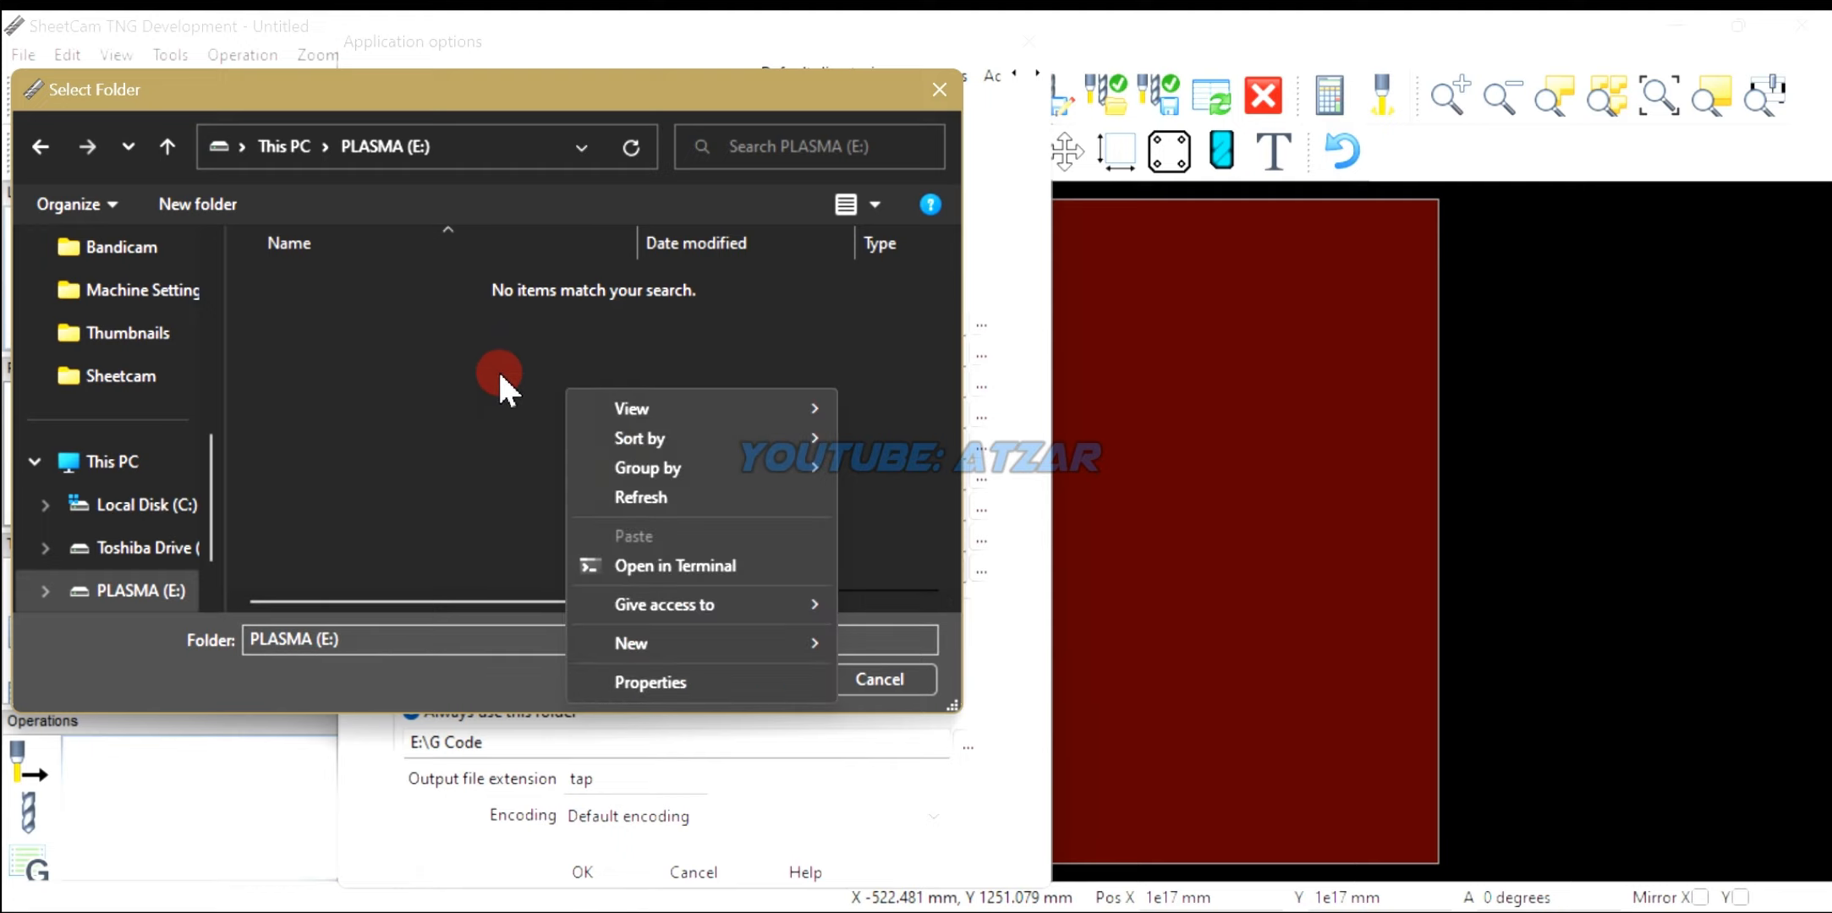
mouse_move(656, 644)
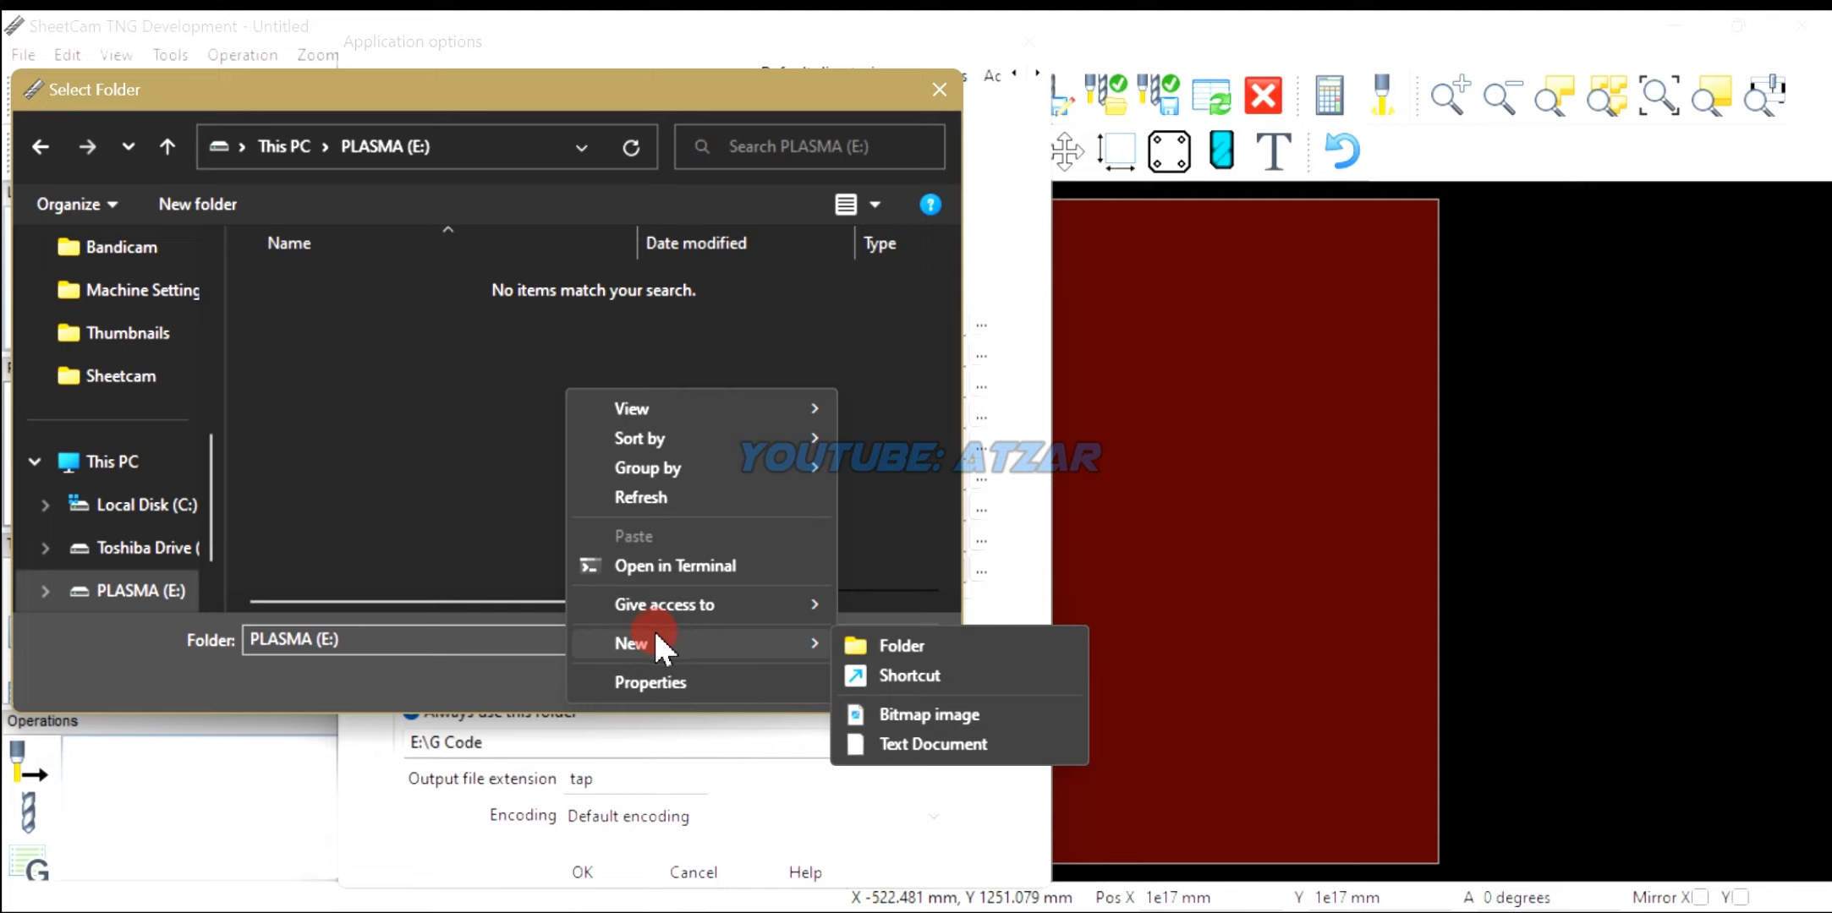
click(871, 639)
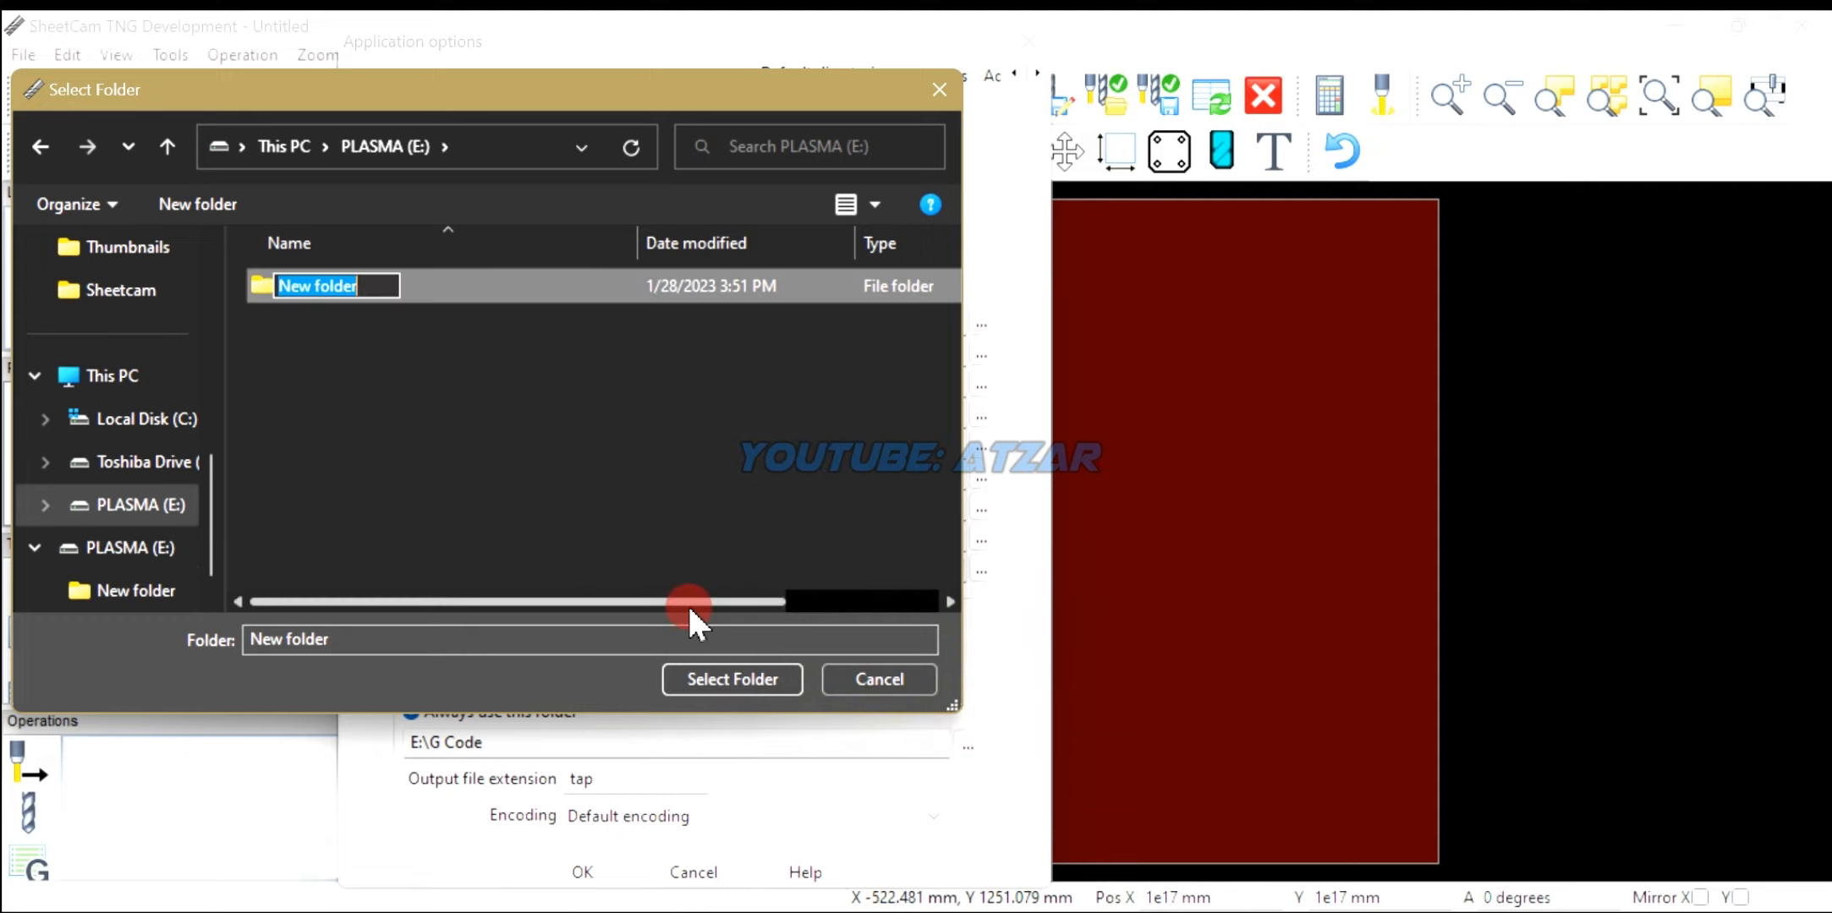
text(Gc)
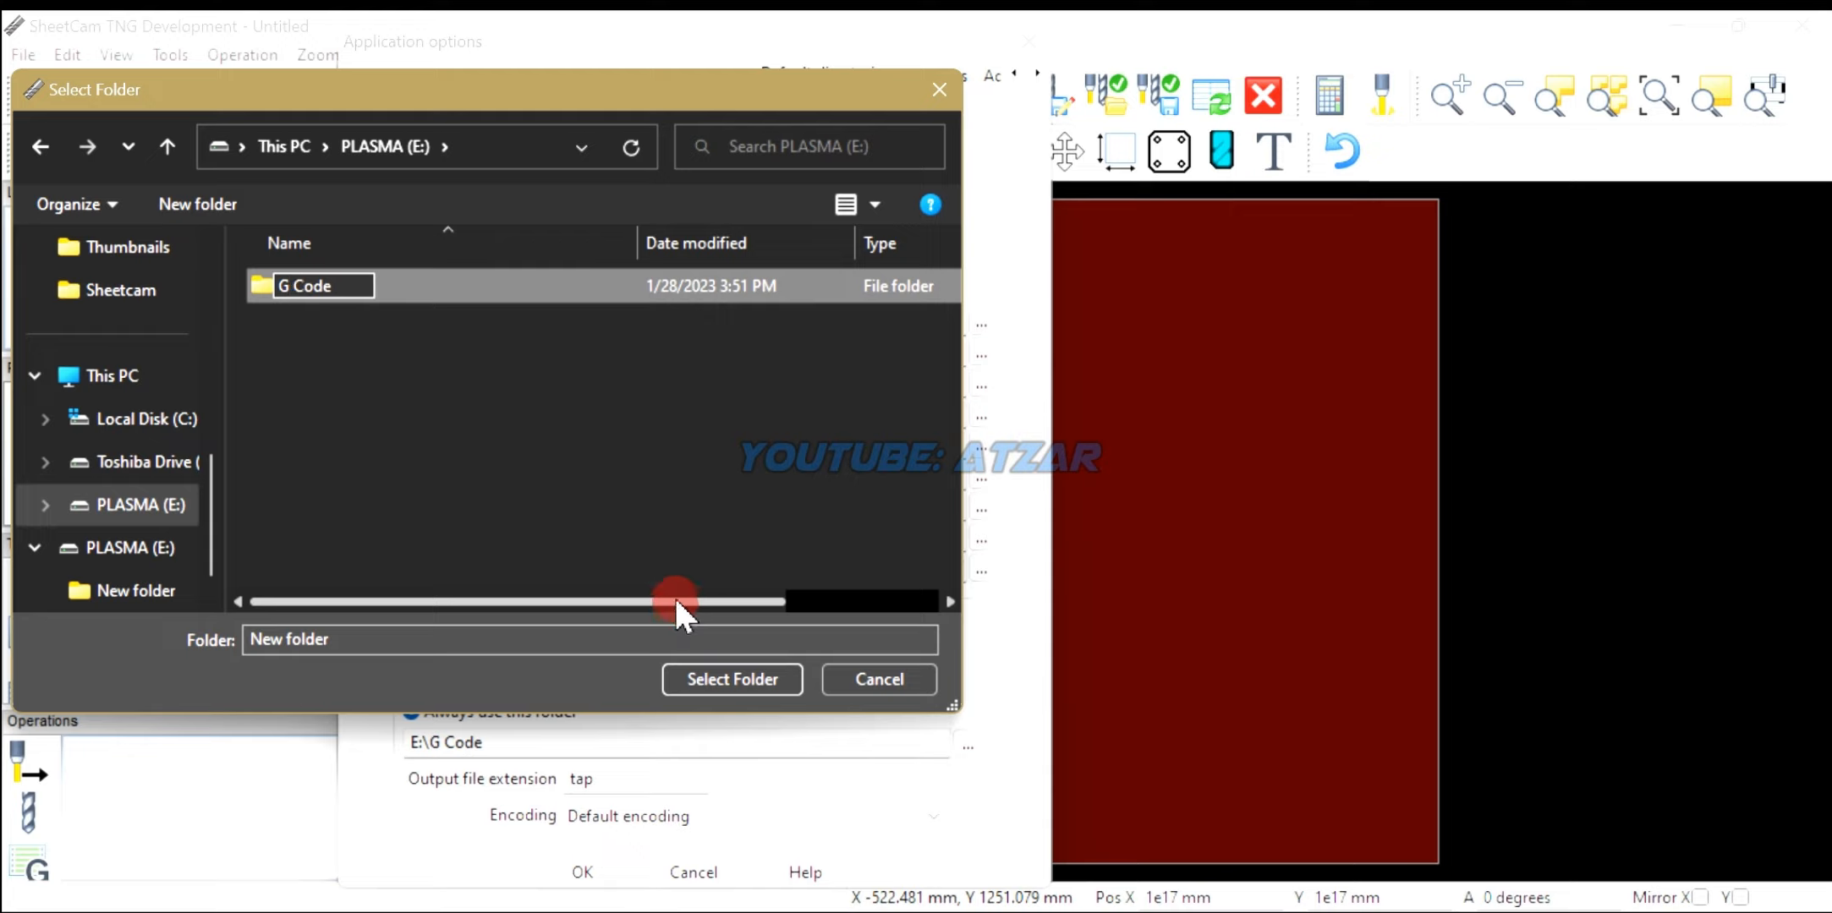
key(Return)
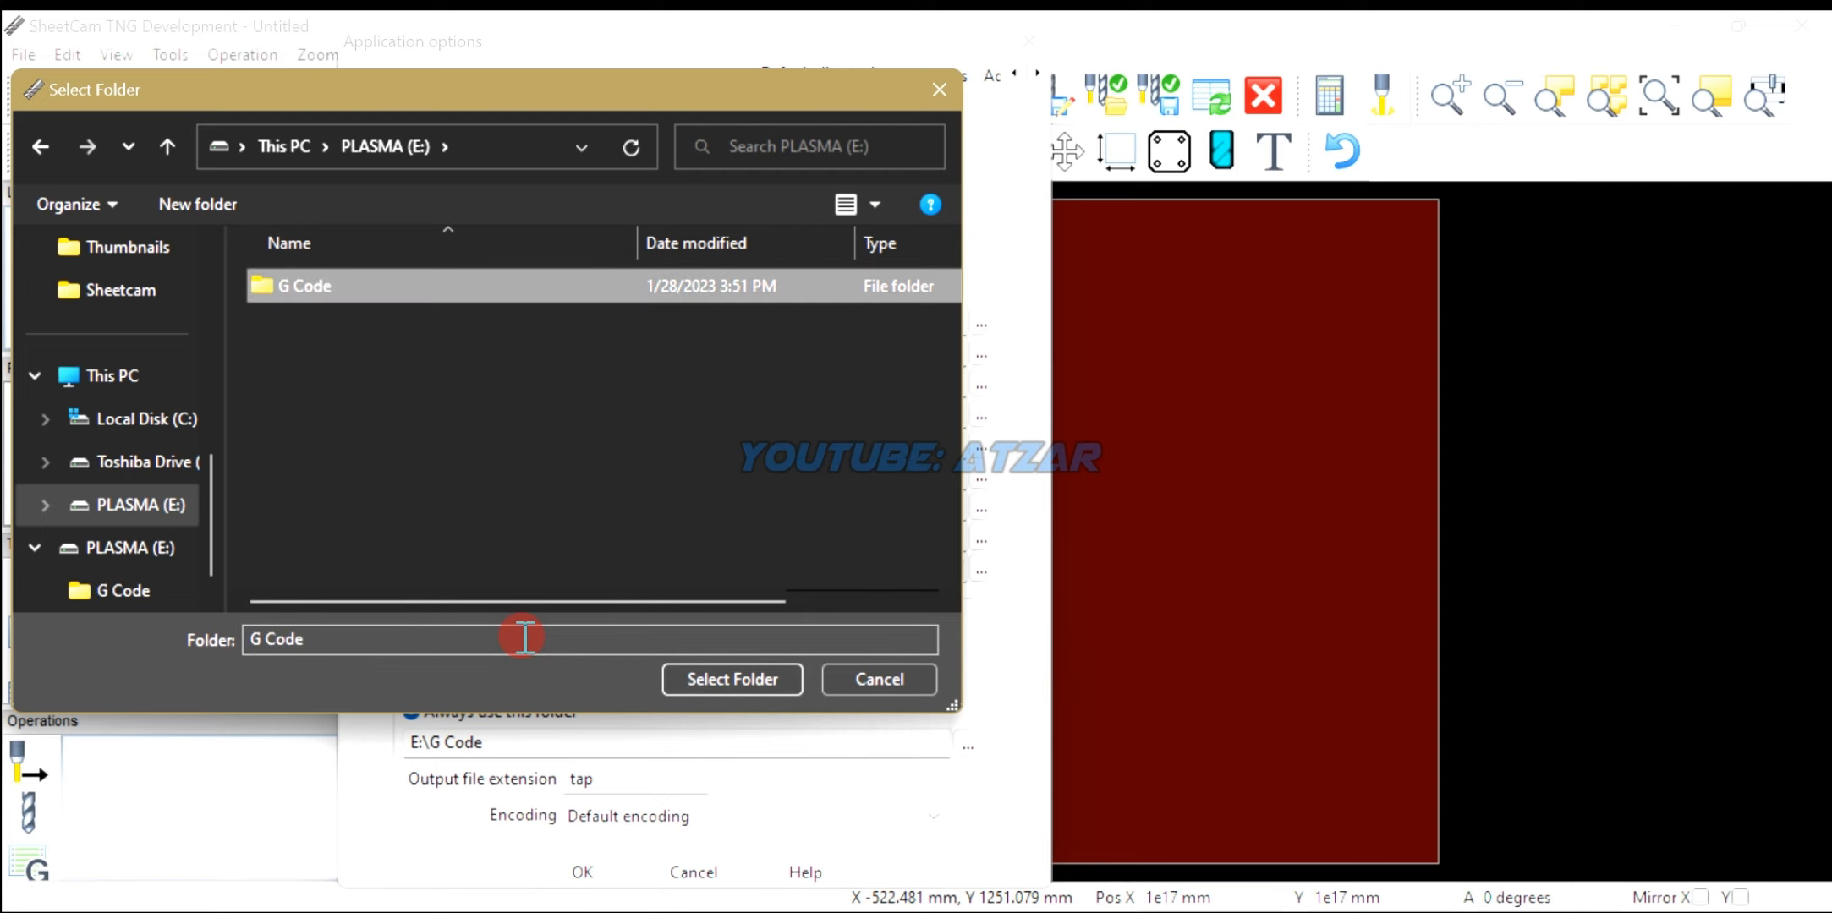
click(698, 677)
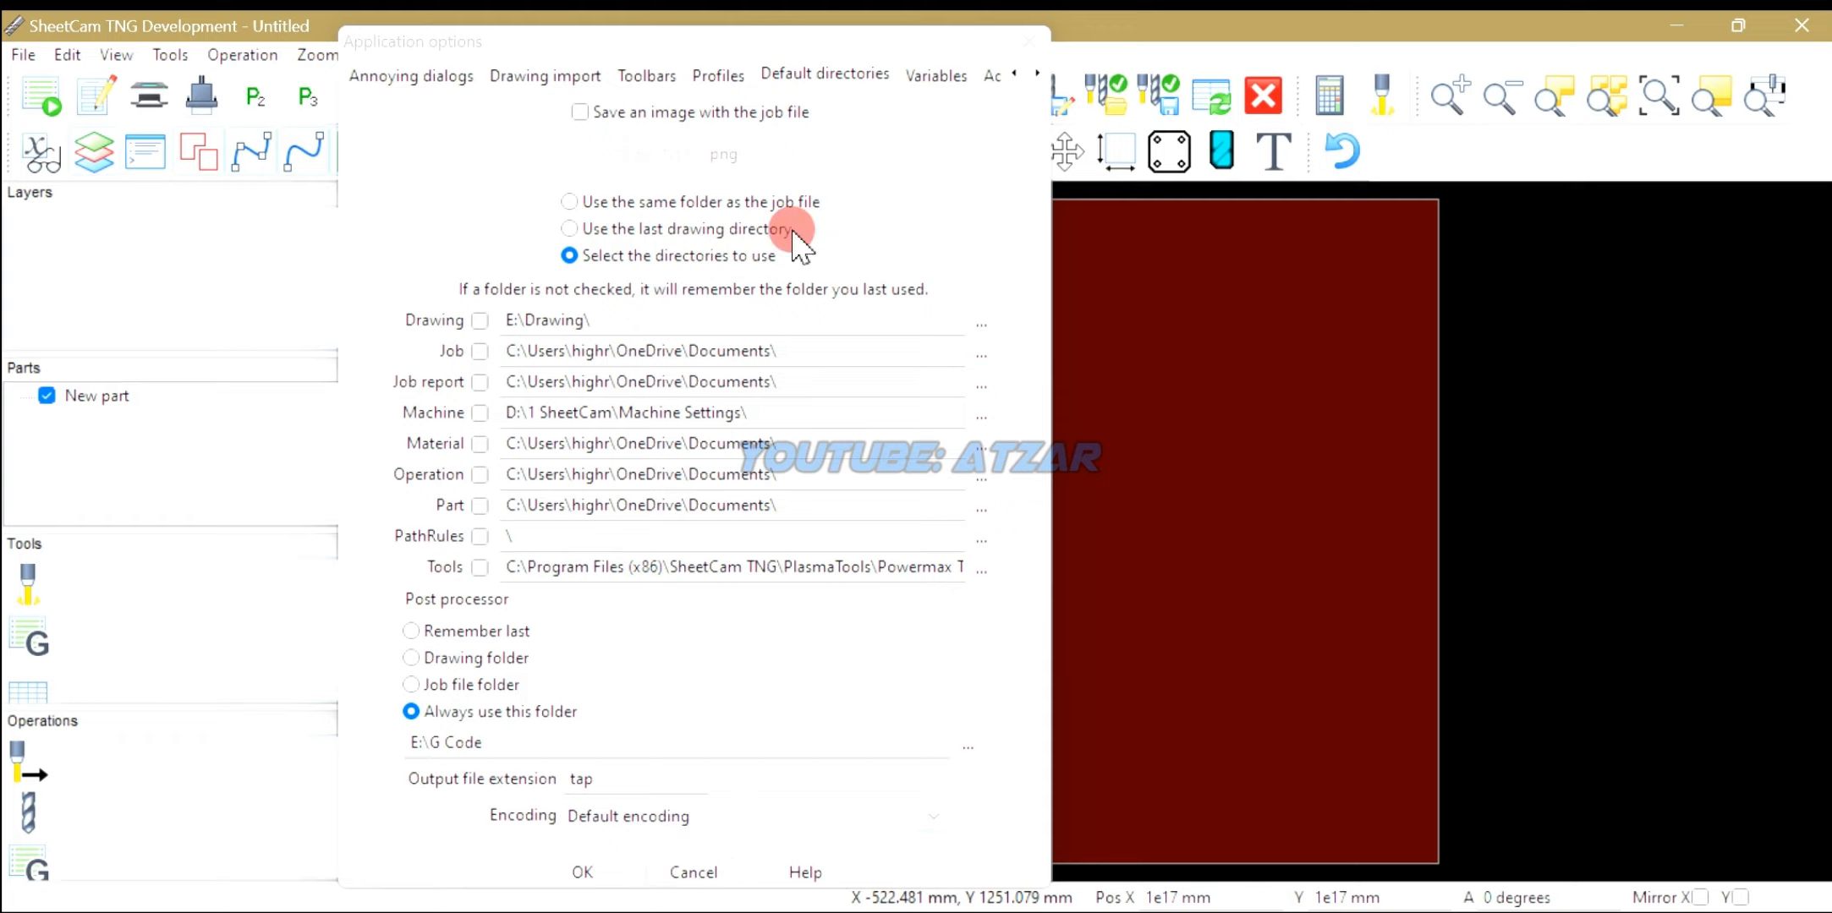
click(481, 320)
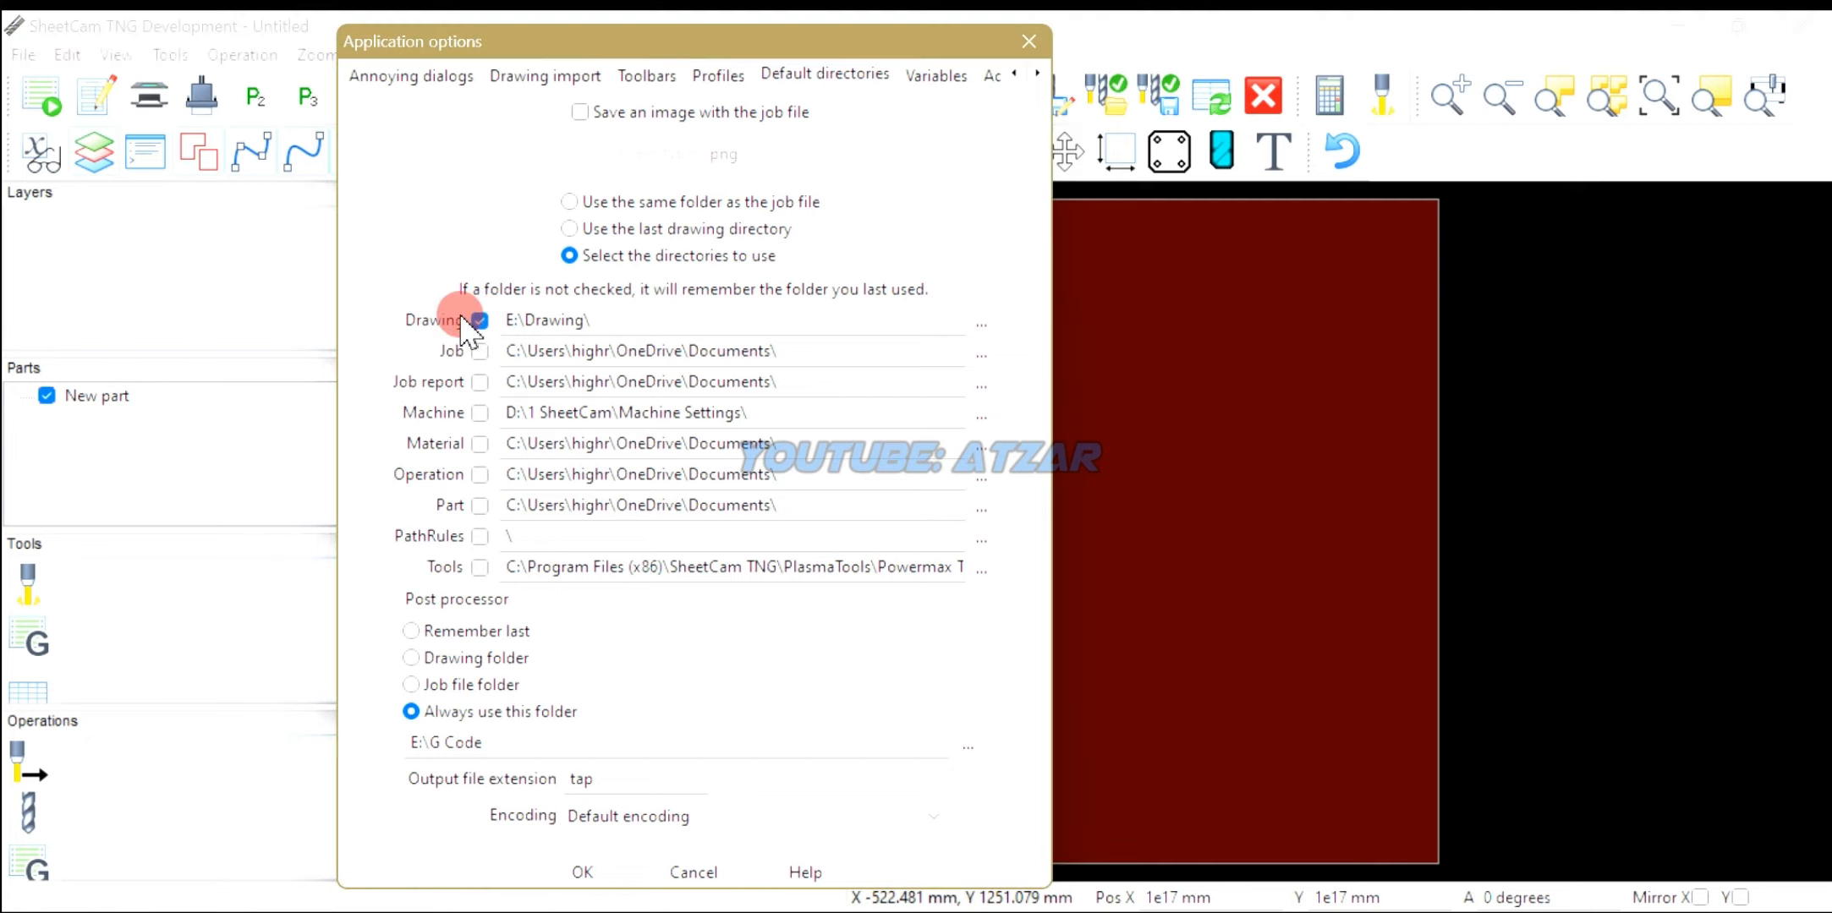
click(479, 320)
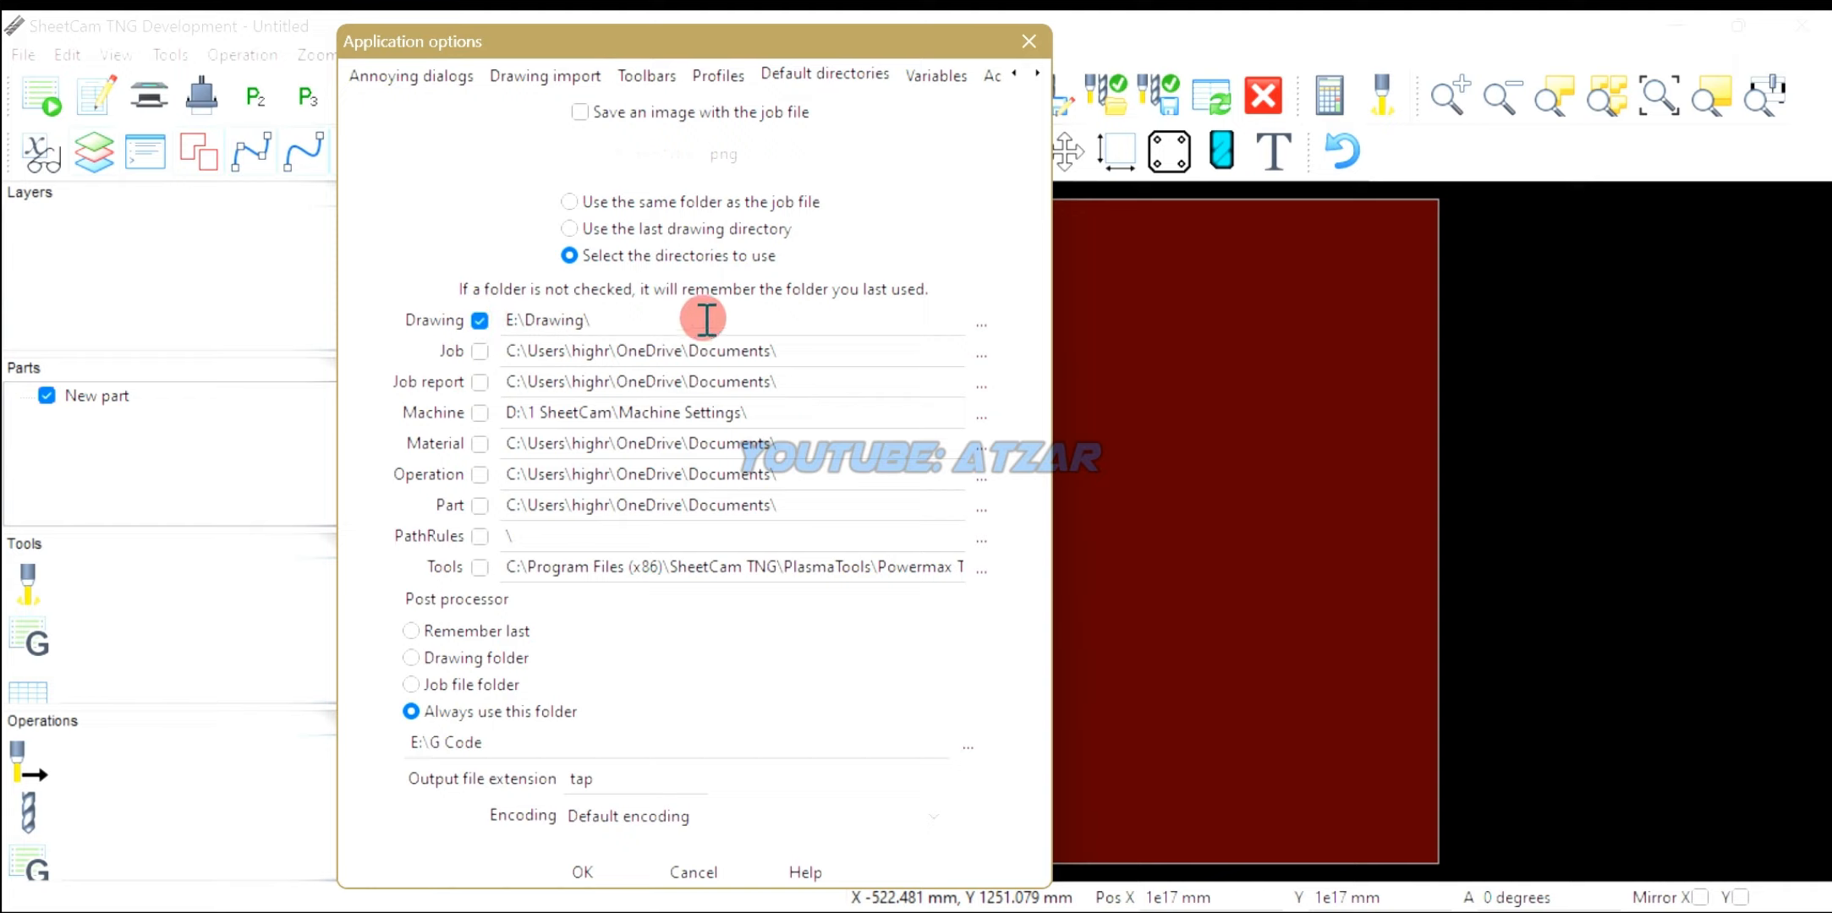
click(487, 324)
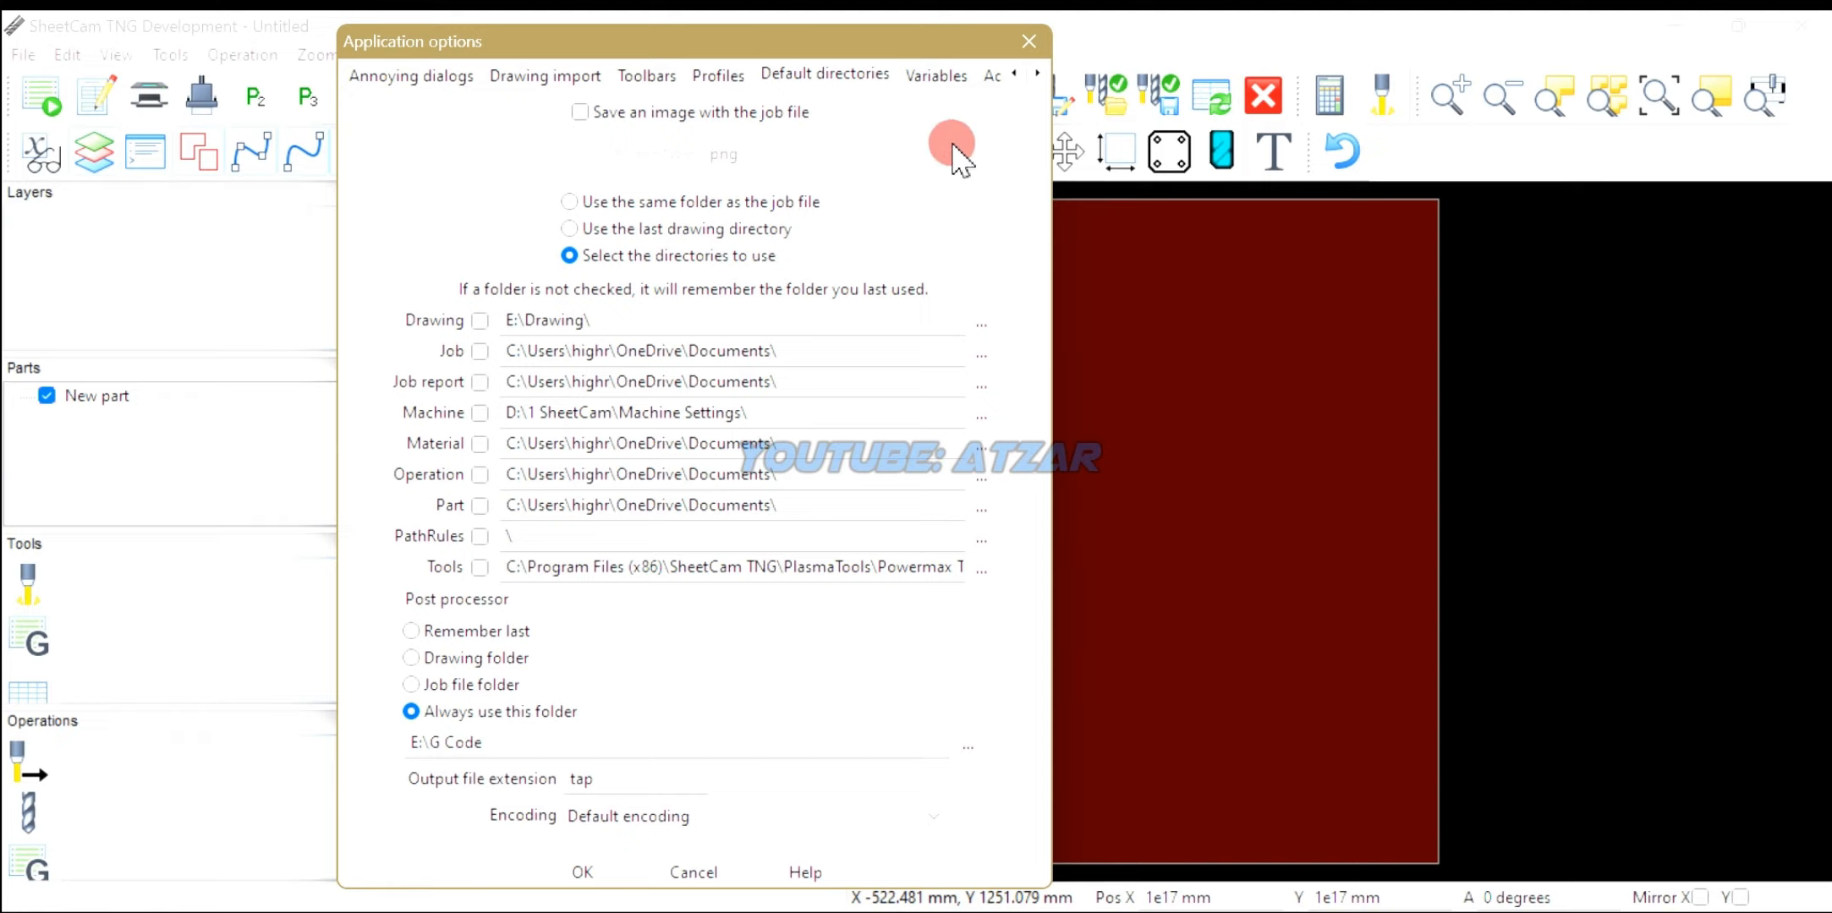
Step: Accept the application options with the current default directory settings
click(605, 867)
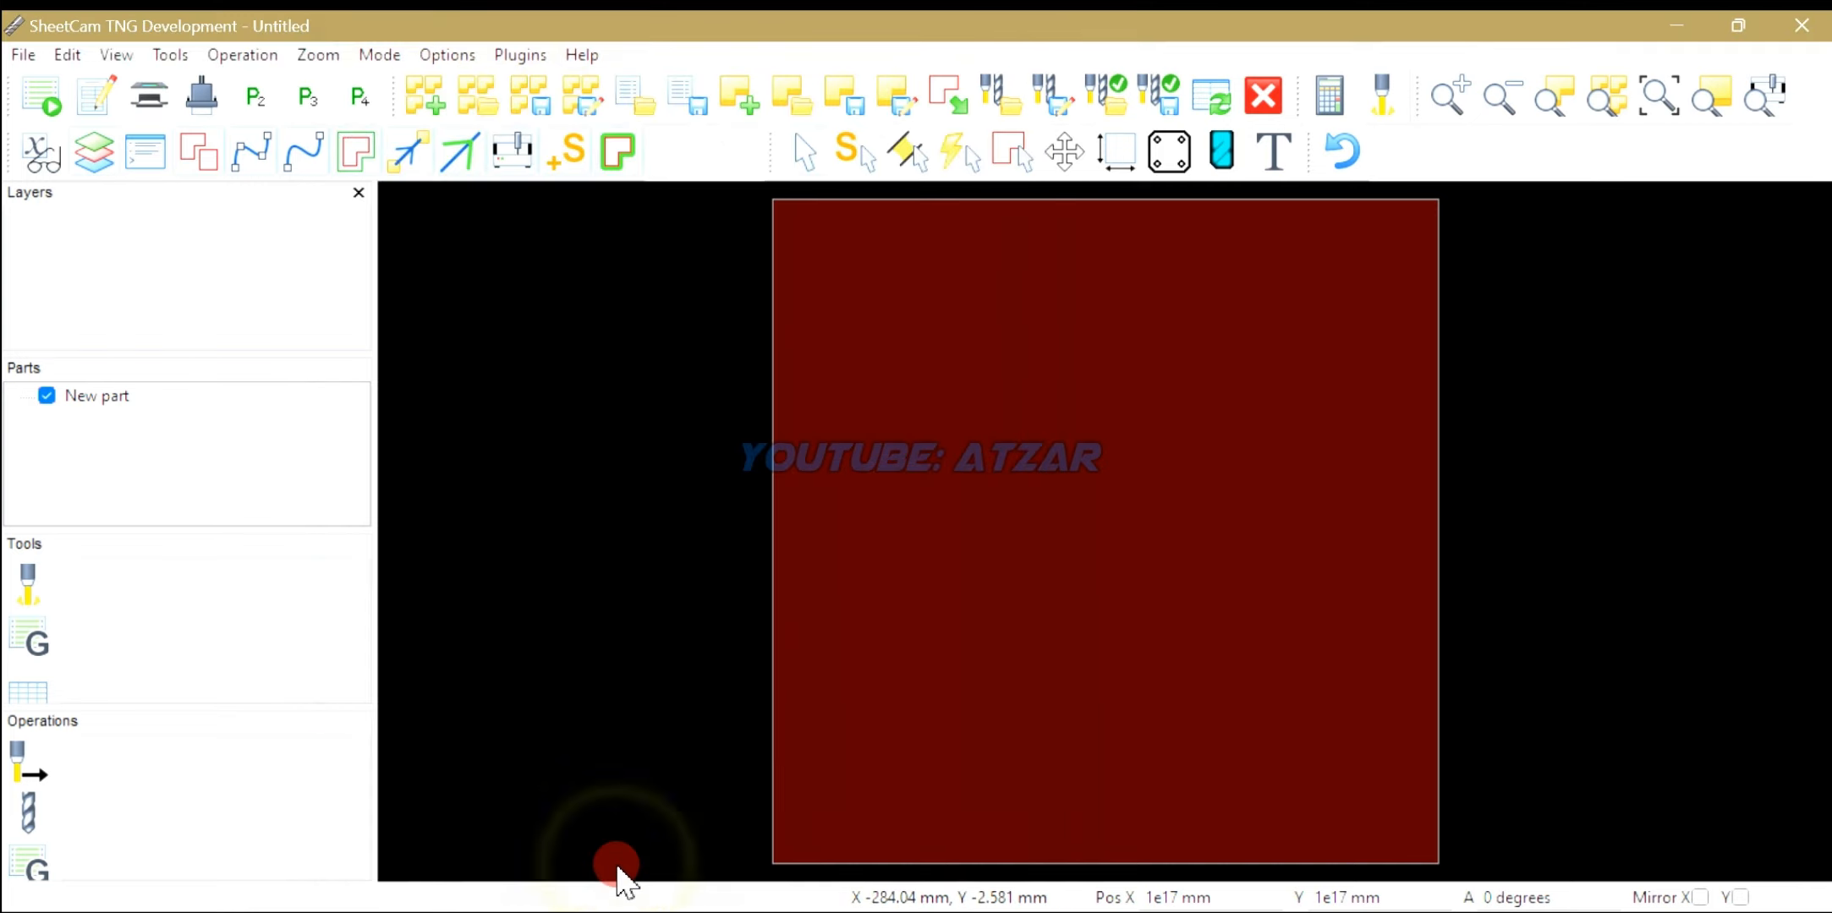